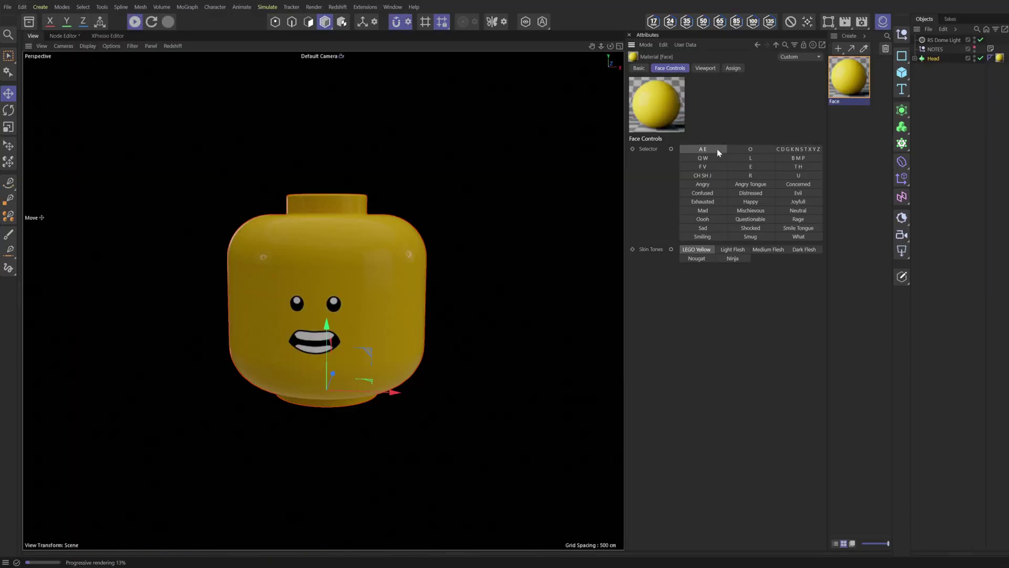
Cycle the Lego head's mouth through O, U, R, CH SH J and Q W in Face Controls.
click(751, 149)
click(795, 176)
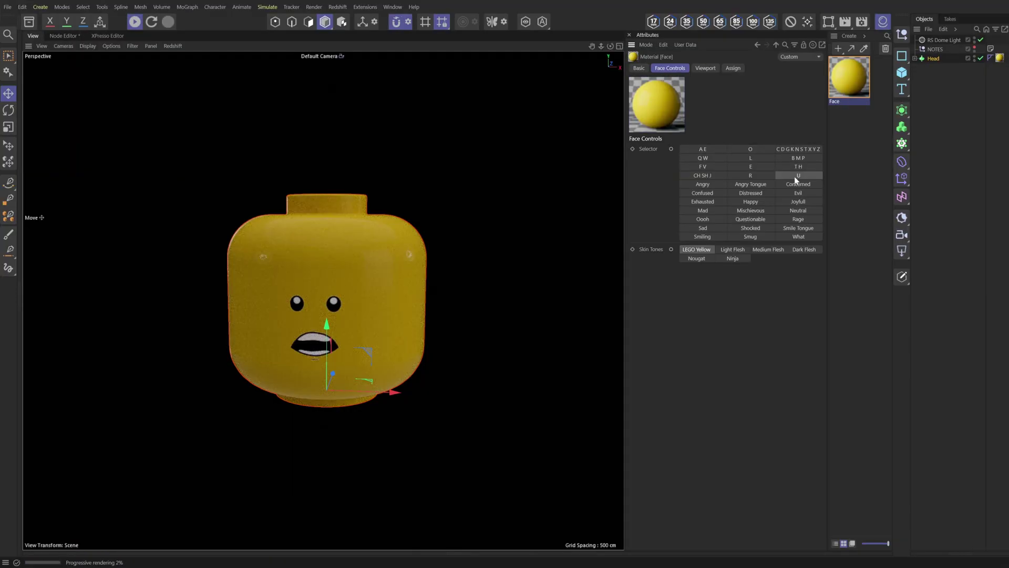
click(751, 176)
click(705, 176)
click(705, 160)
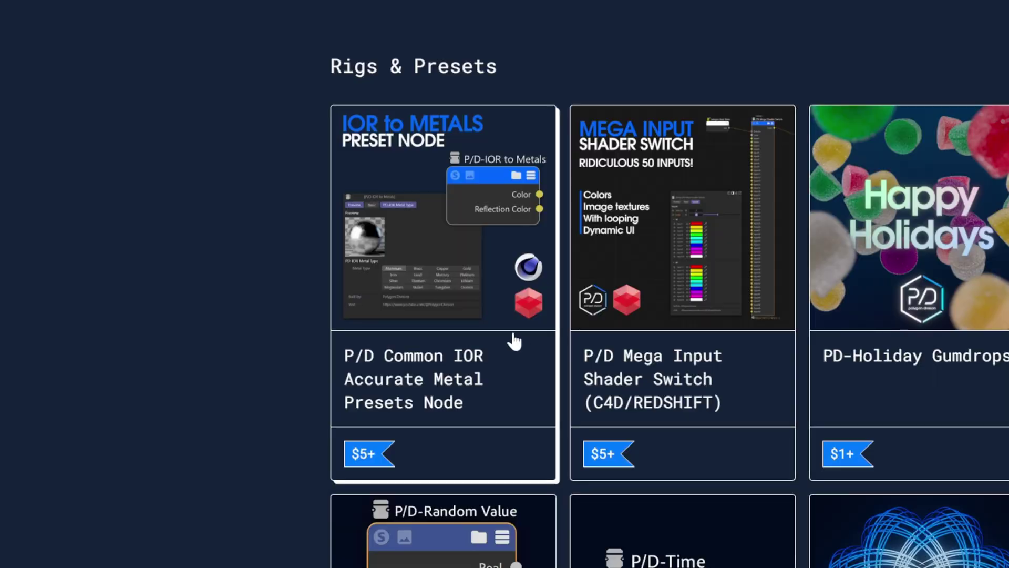
Preview the IOR to Metals page, then open Mega Input Shader Switch and try adding it to cart.
click(487, 387)
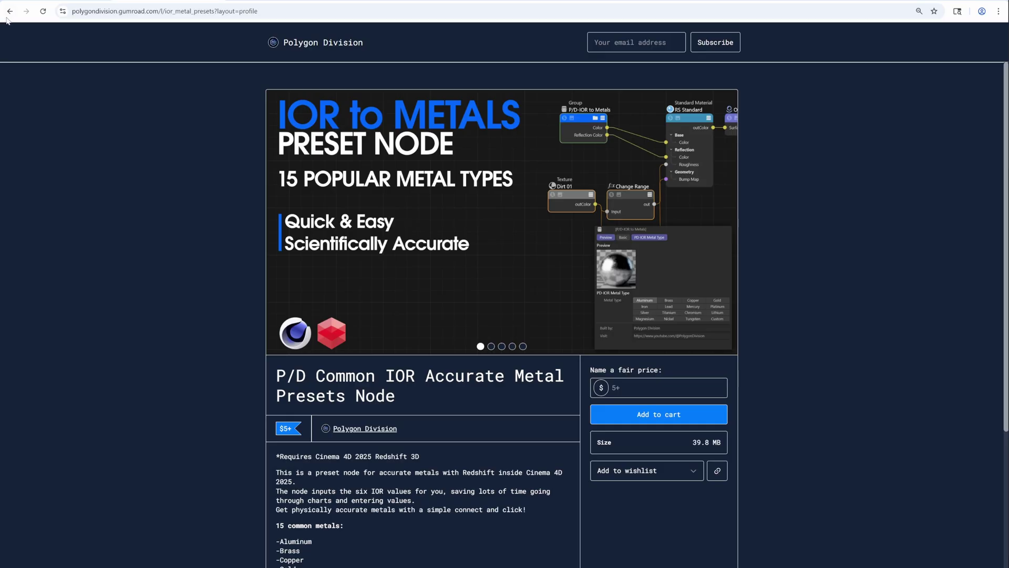
click(9, 11)
click(443, 249)
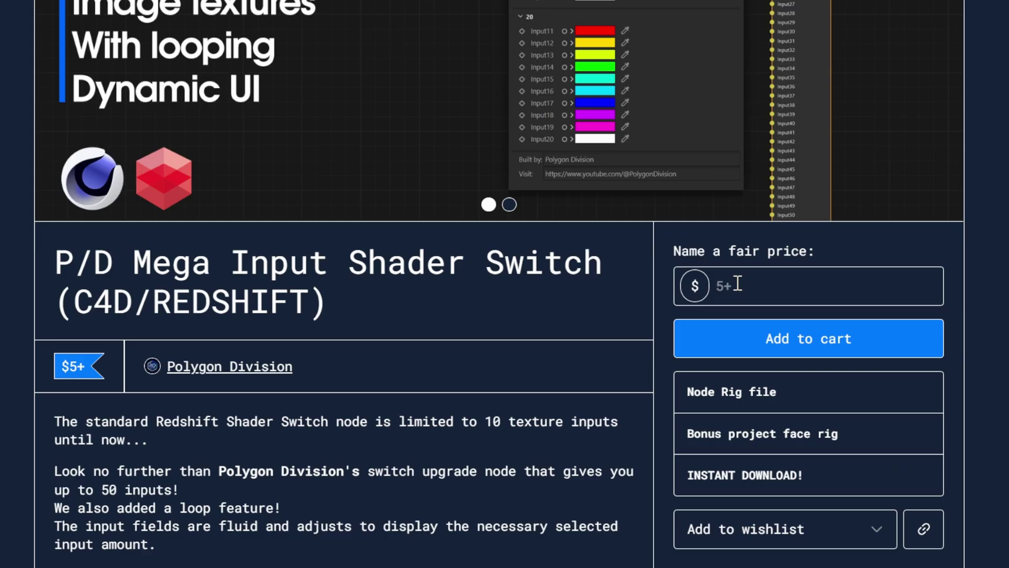
click(623, 387)
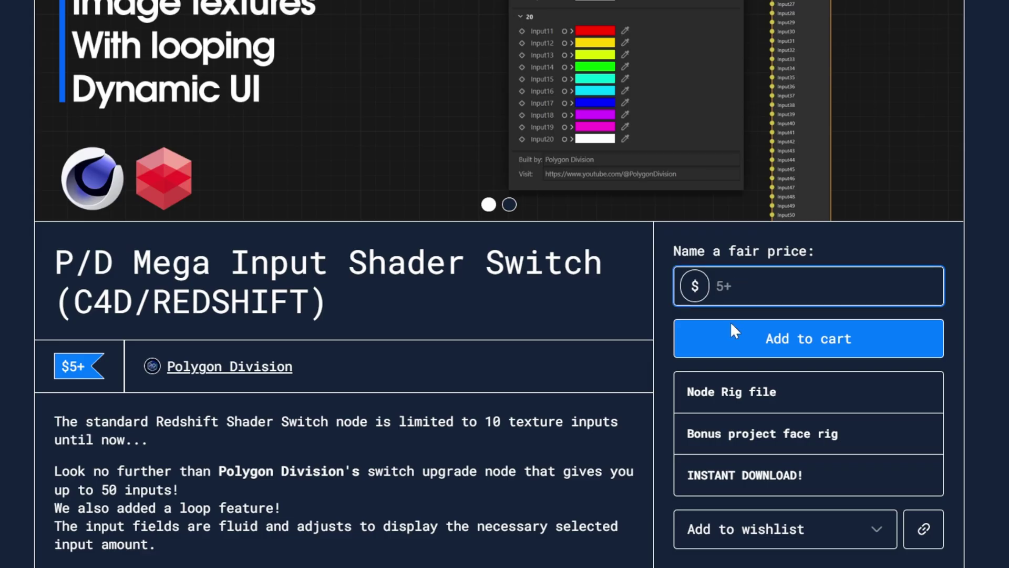
click(703, 358)
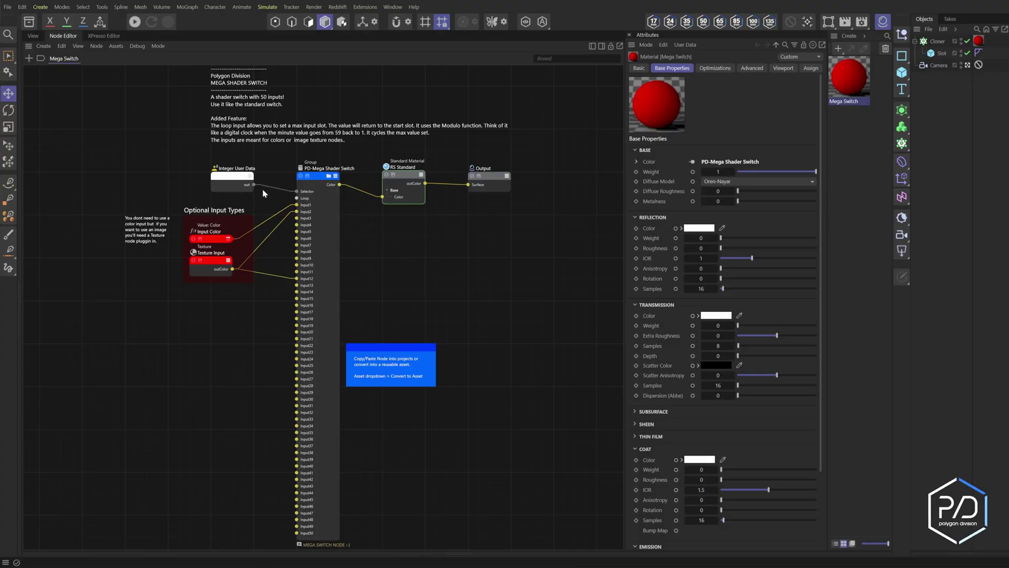
Select the PD-Mega Shader Switch node, dismiss Convert To Asset, and peek at its 10-input group.
click(318, 177)
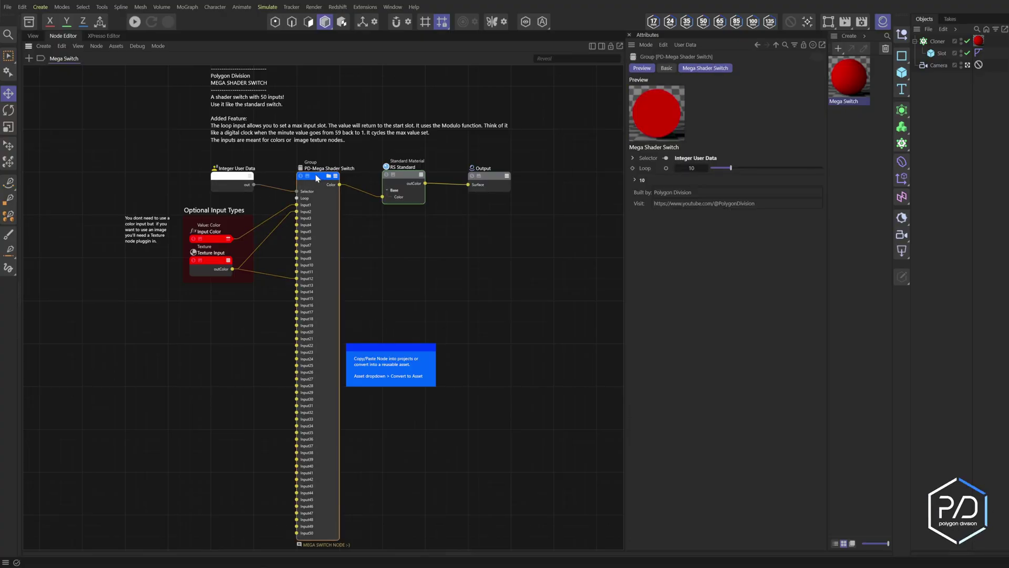
click(117, 46)
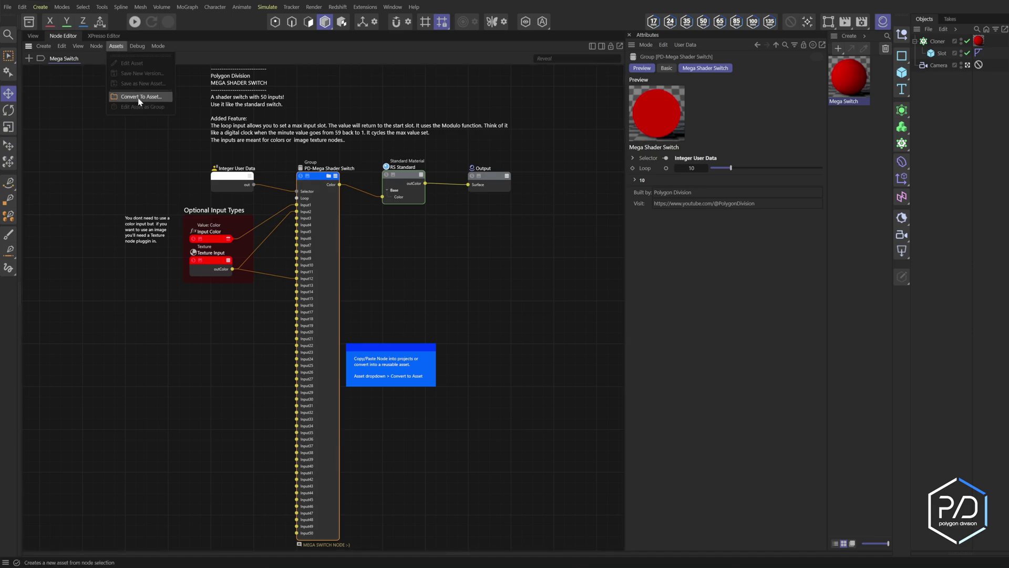
click(384, 303)
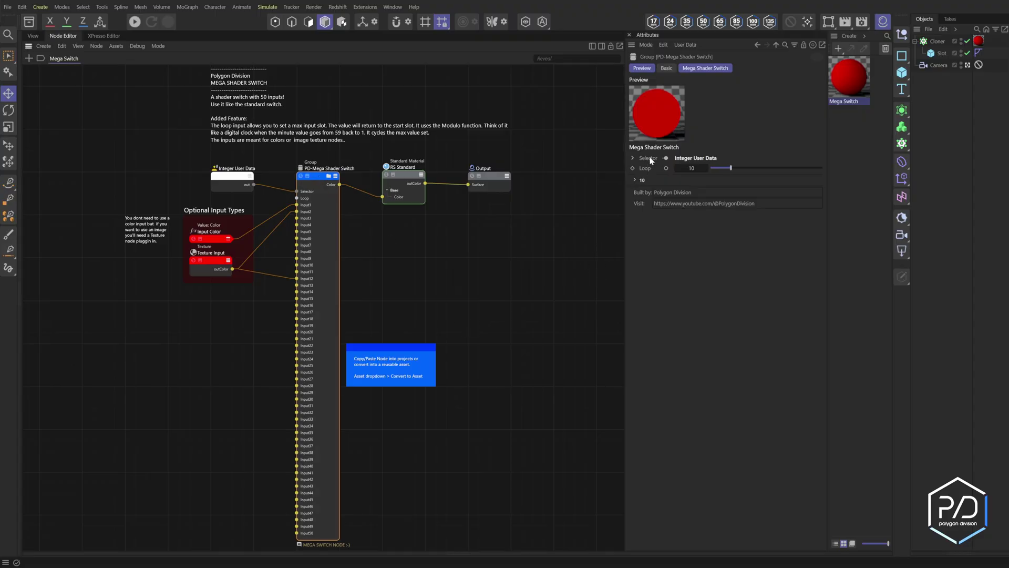
click(643, 181)
click(643, 182)
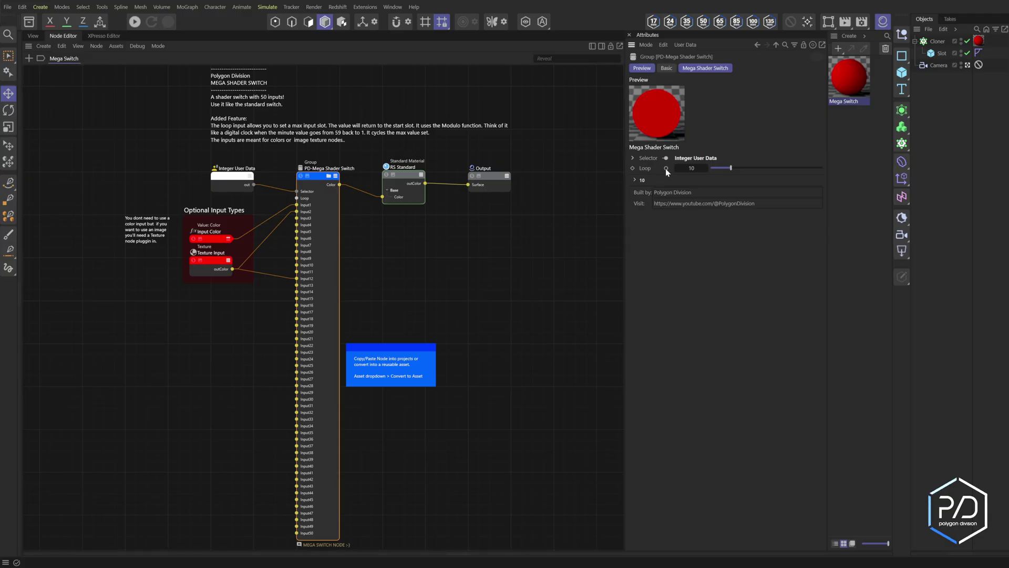
click(707, 169)
click(707, 168)
click(706, 168)
click(706, 168)
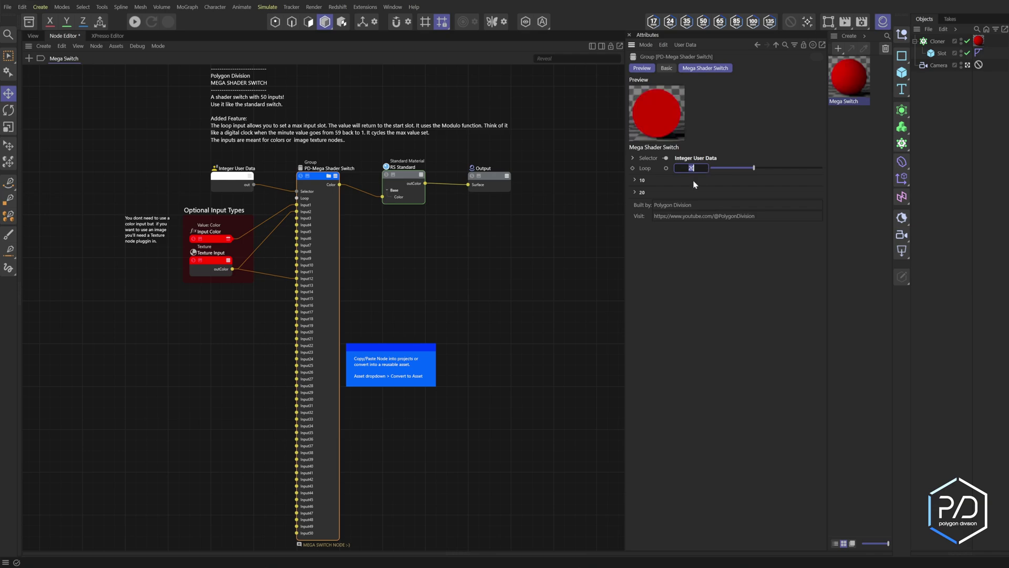
click(643, 194)
click(642, 179)
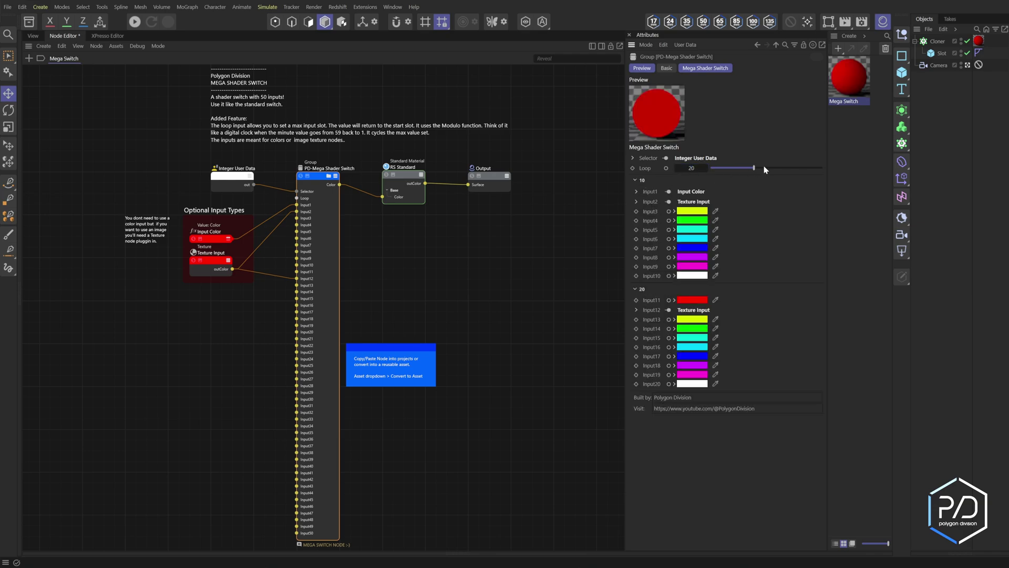
drag(764, 165, 731, 172)
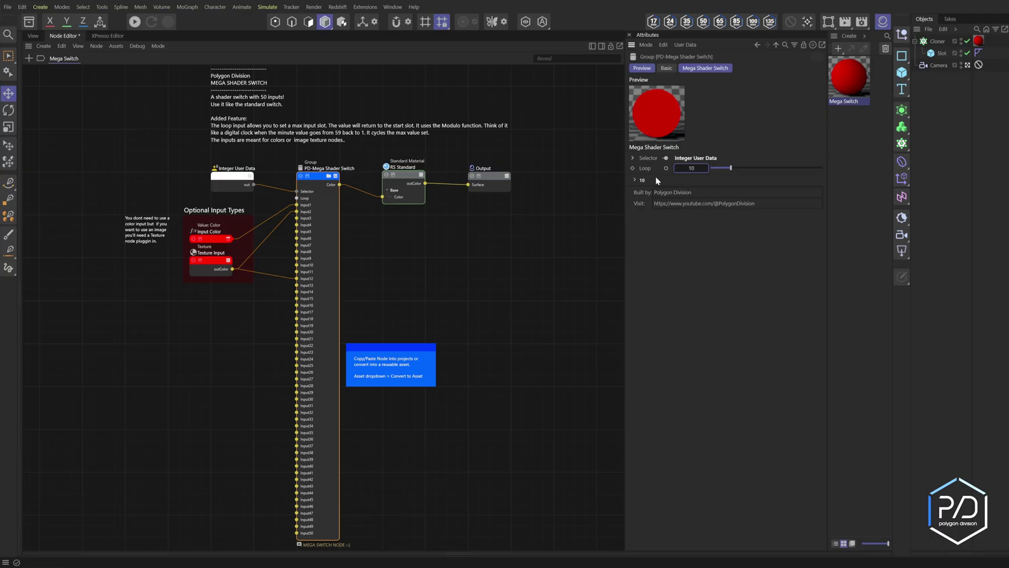
click(375, 264)
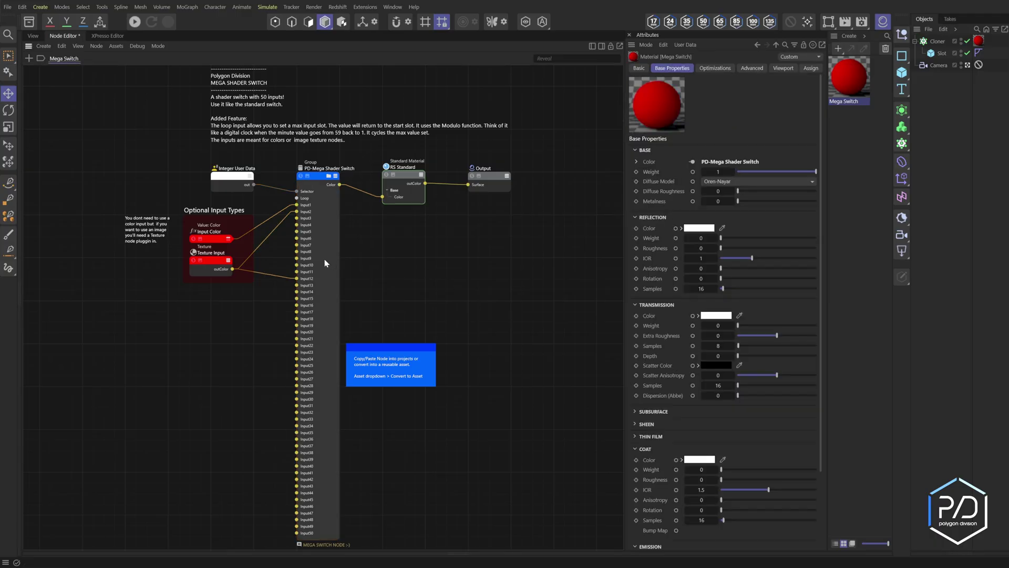
click(328, 261)
double_click(334, 240)
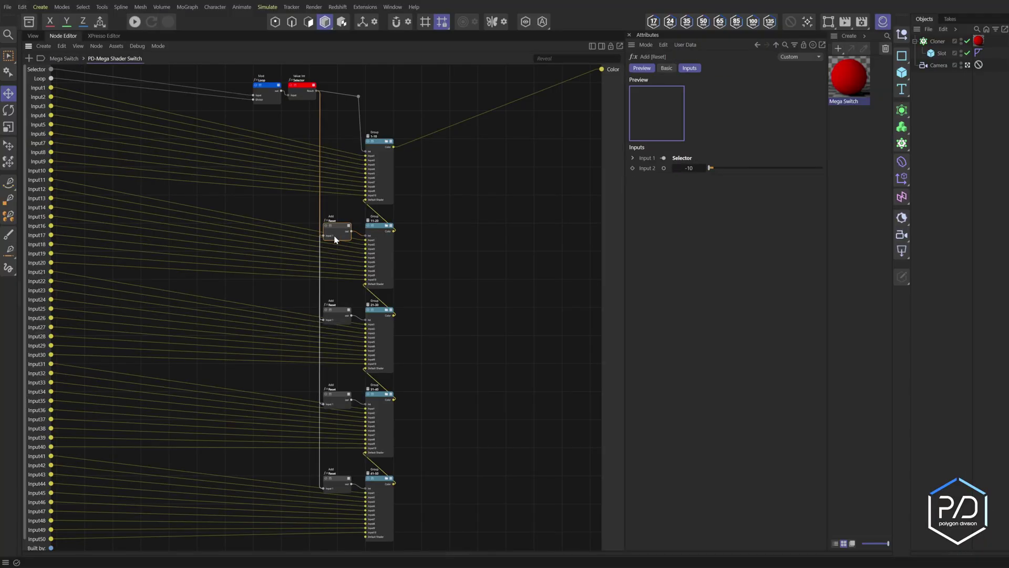
scroll(420, 241, up, 3)
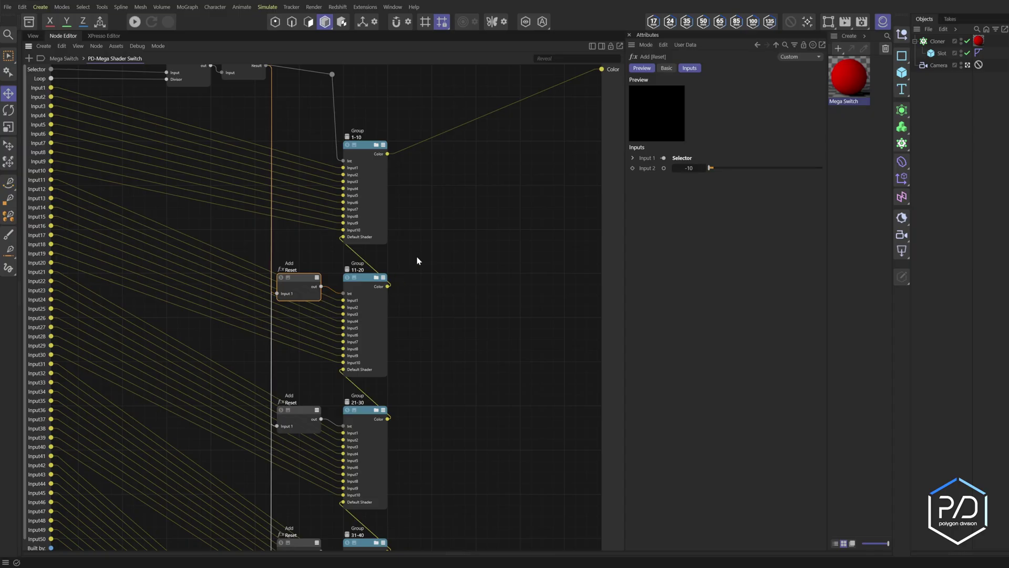
double_click(386, 219)
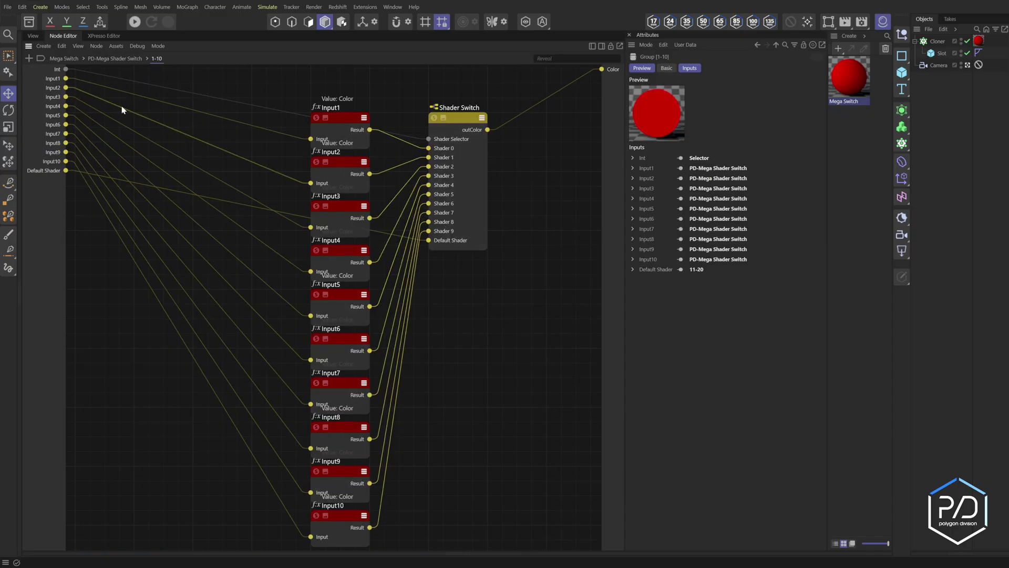
double_click(104, 91)
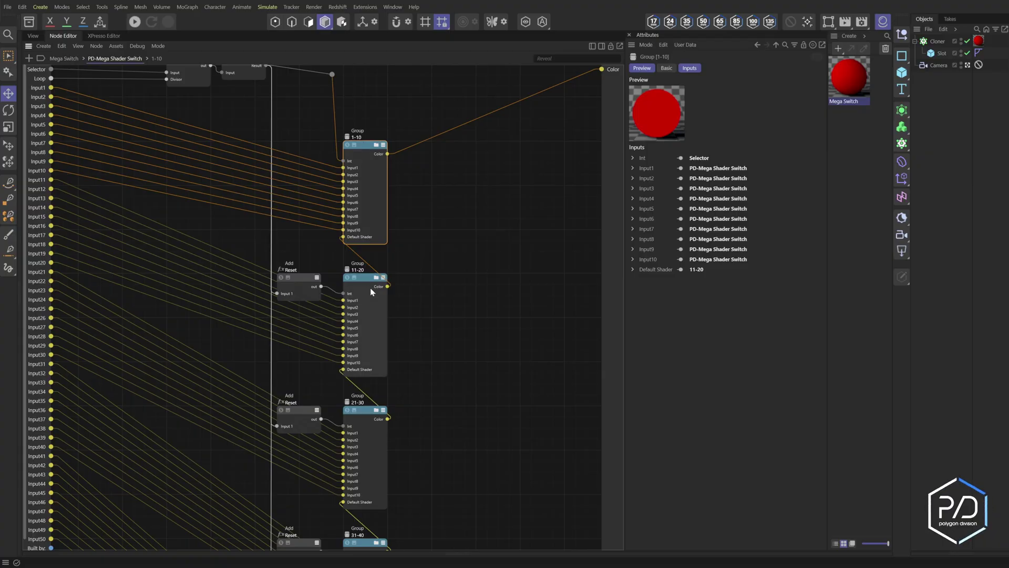
click(302, 285)
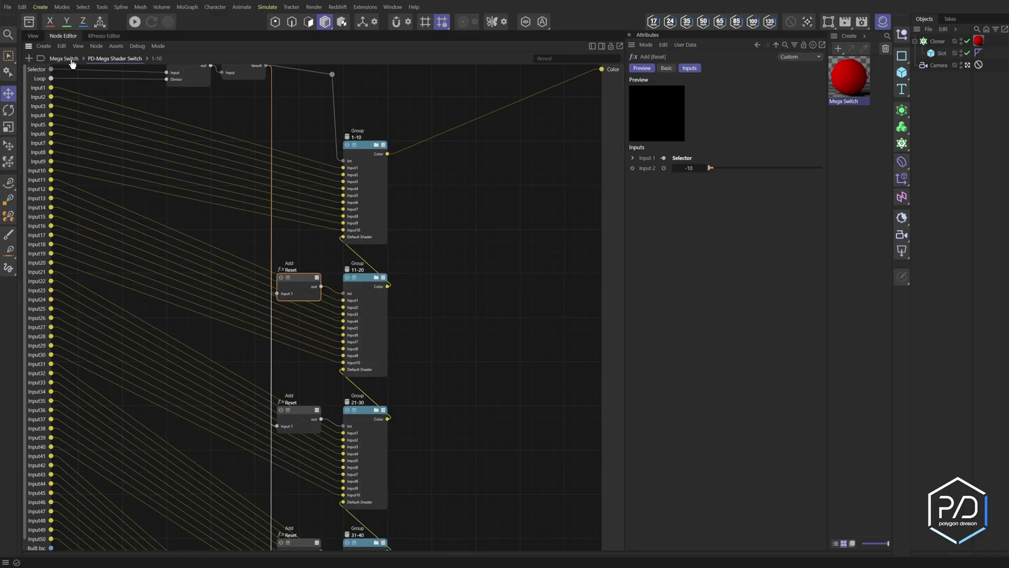
middle_drag(212, 97, 216, 146)
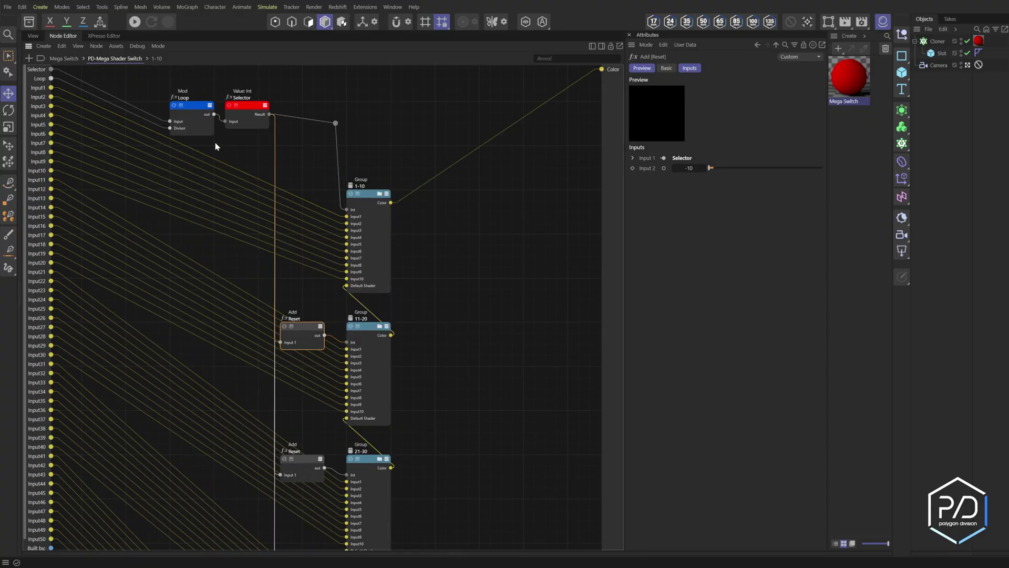
click(187, 108)
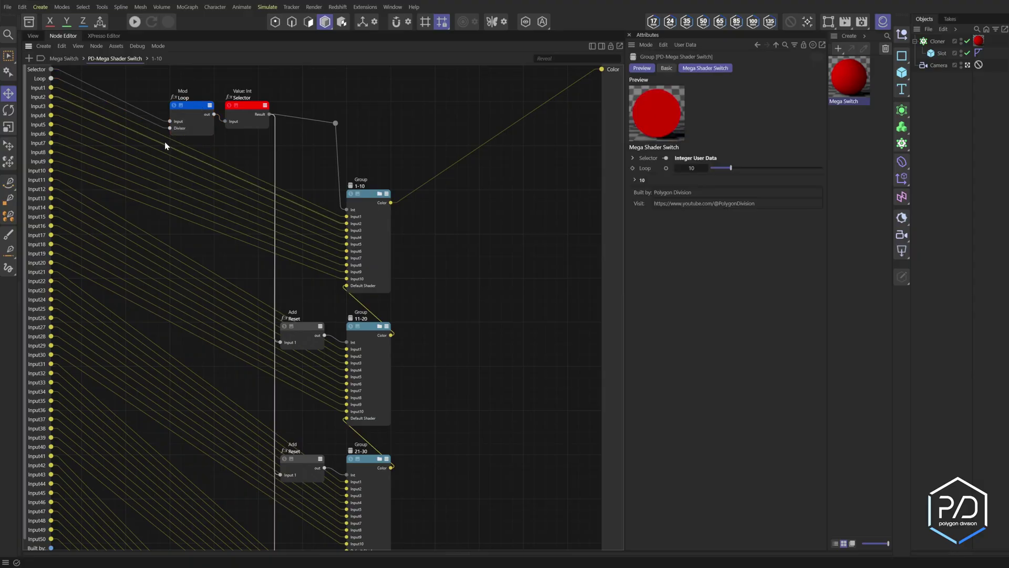
key(BackSpace)
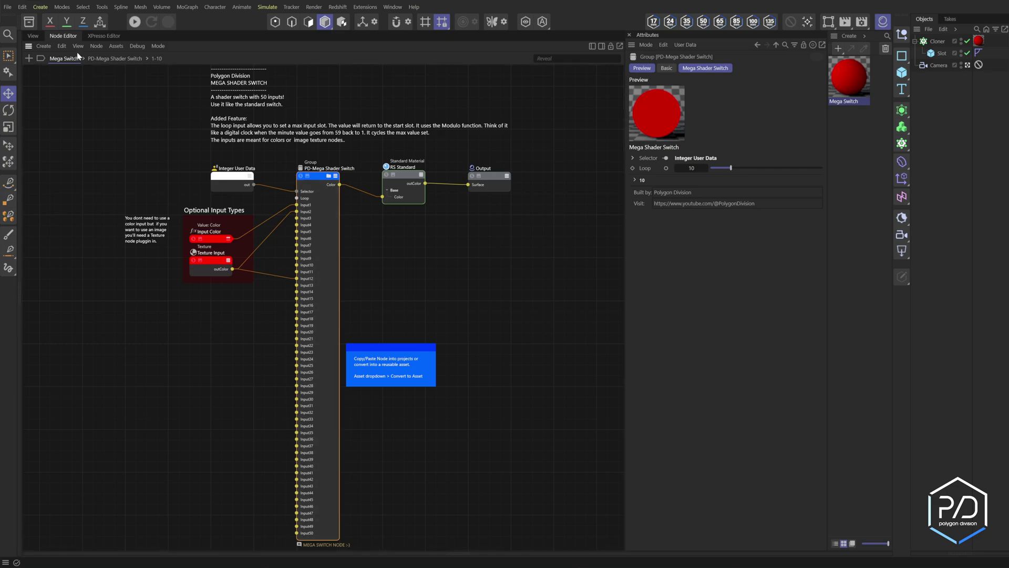
Start a Redshift IPR render from the scene camera, then view the Texture Input node's settings.
click(33, 35)
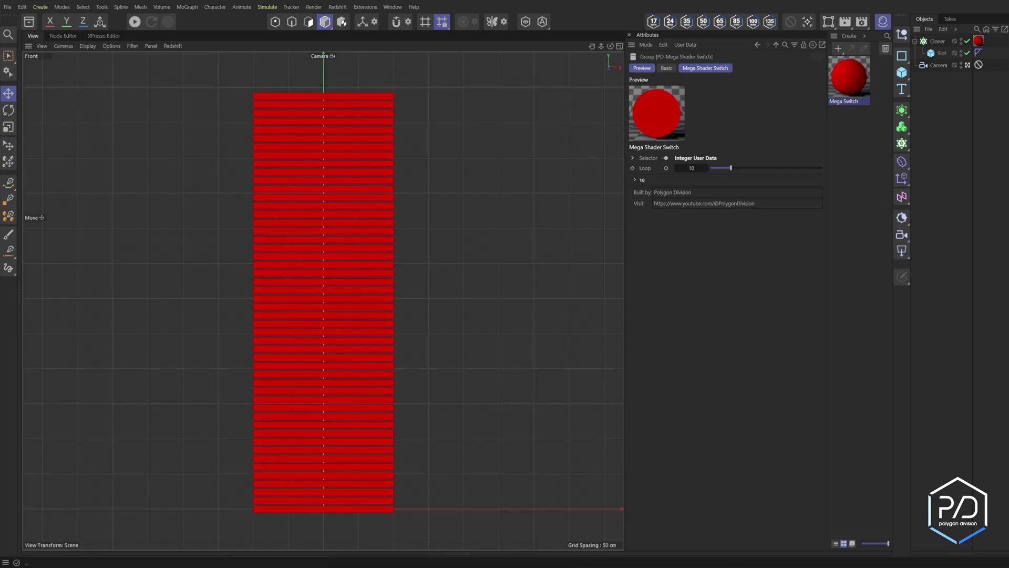
click(938, 65)
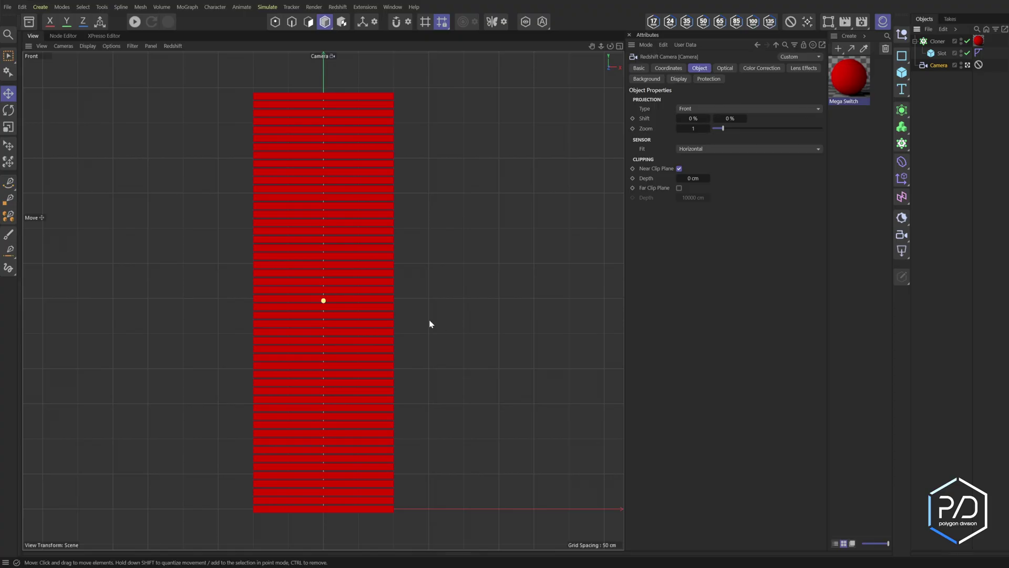
click(135, 23)
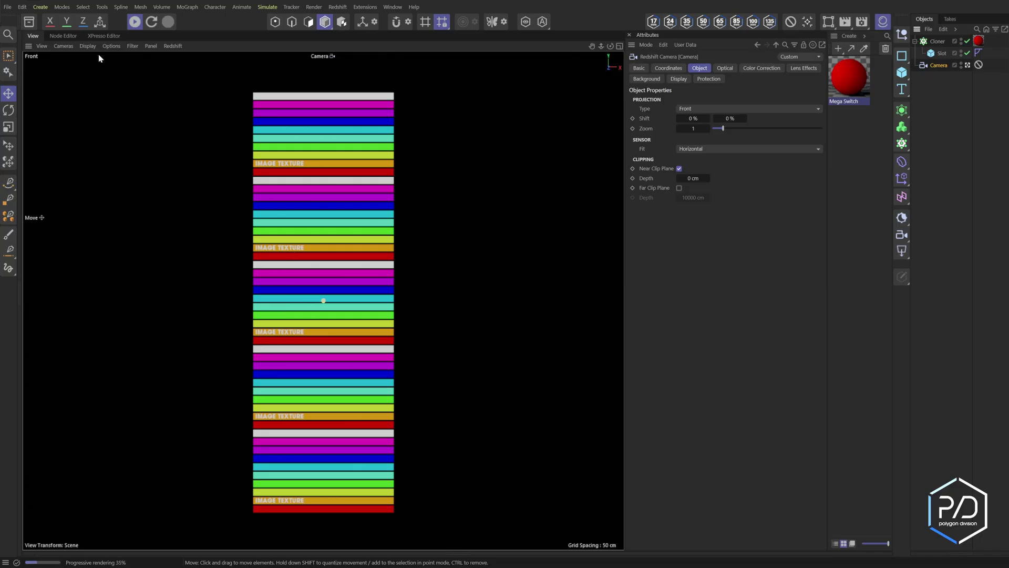
click(63, 36)
click(210, 261)
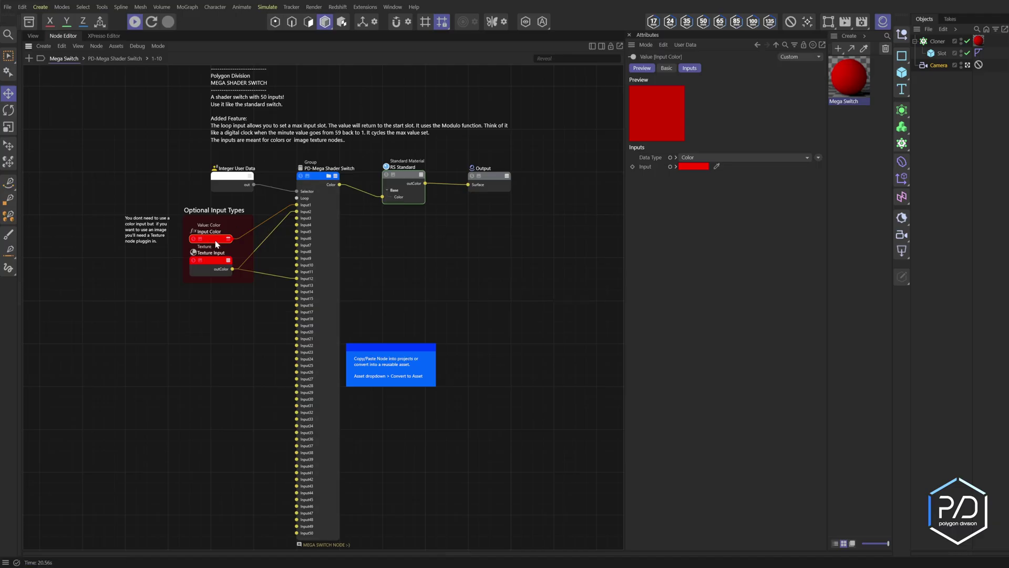
Inspect the switch and Texture Input nodes, then reselect the Mega Switch material's PD-Mega Shader Switch.
click(317, 215)
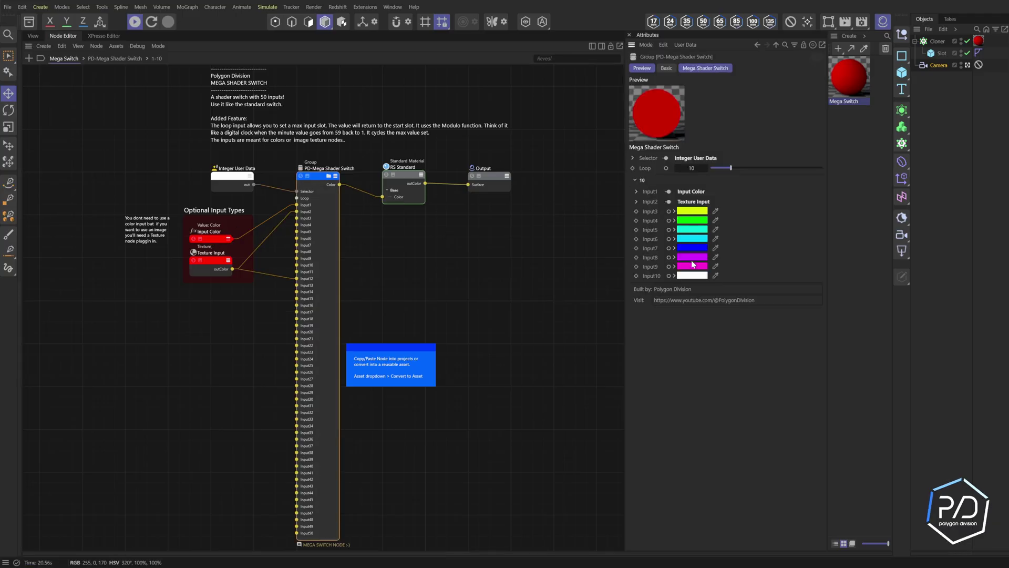
click(212, 265)
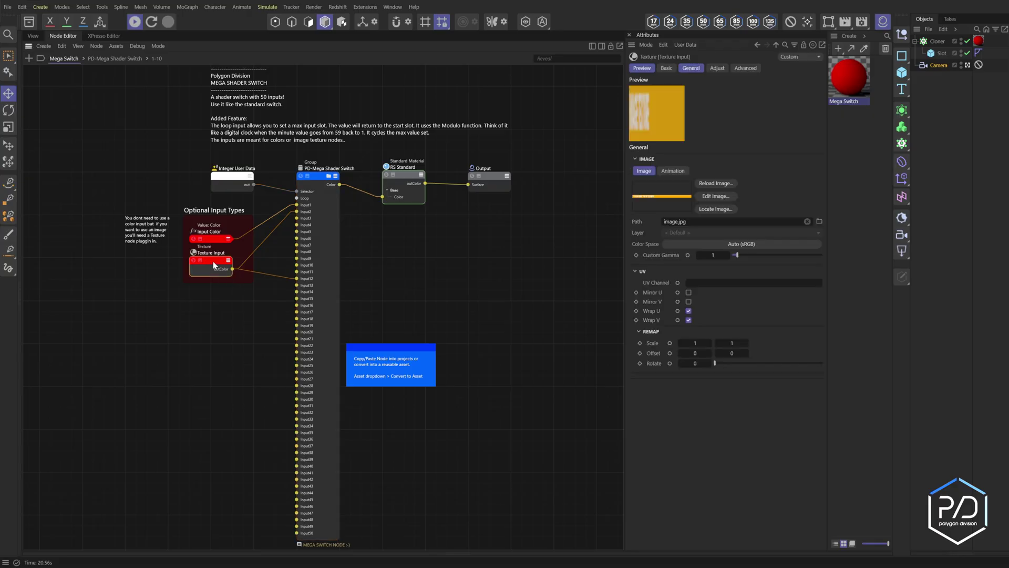
click(32, 35)
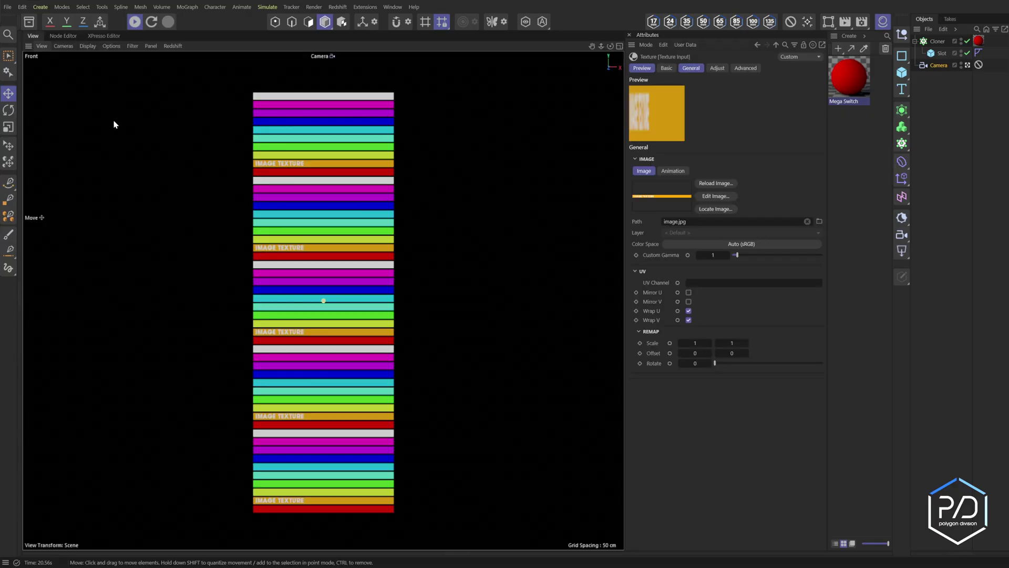
click(831, 96)
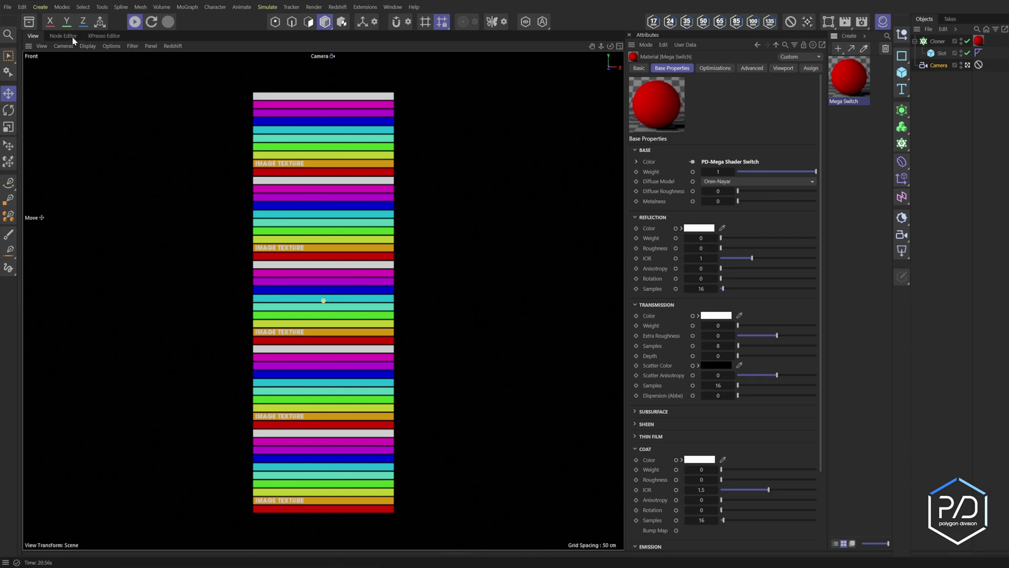
click(63, 35)
click(319, 179)
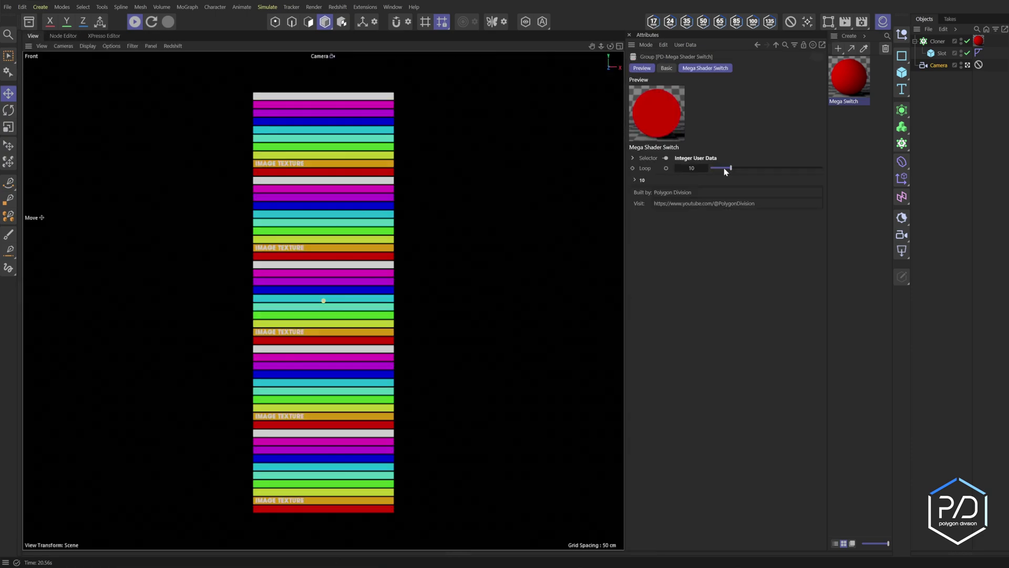
Lower the Loop to 1–2, restore it to 10, and stop the Redshift IPR.
drag(728, 168, 714, 168)
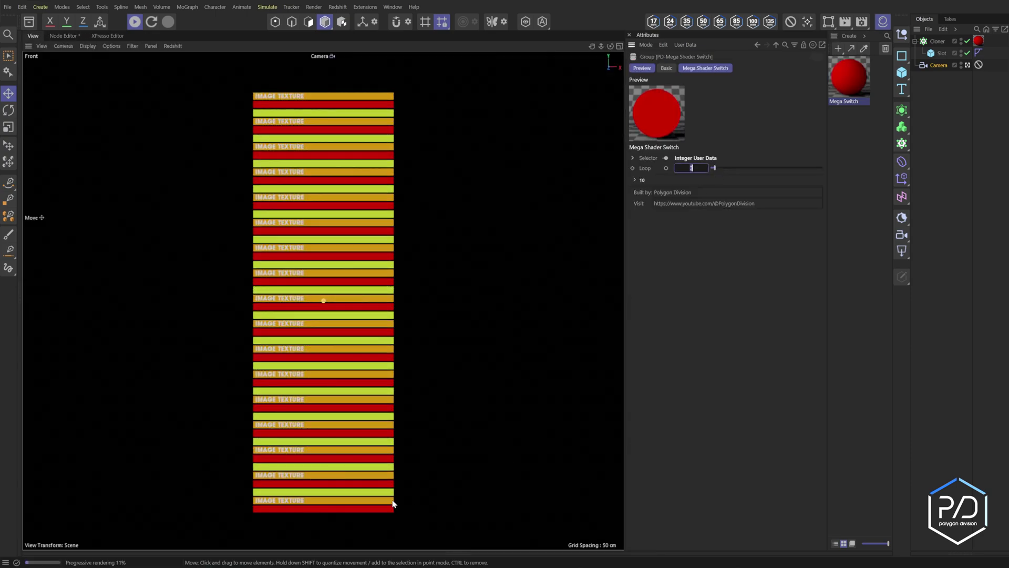
click(678, 169)
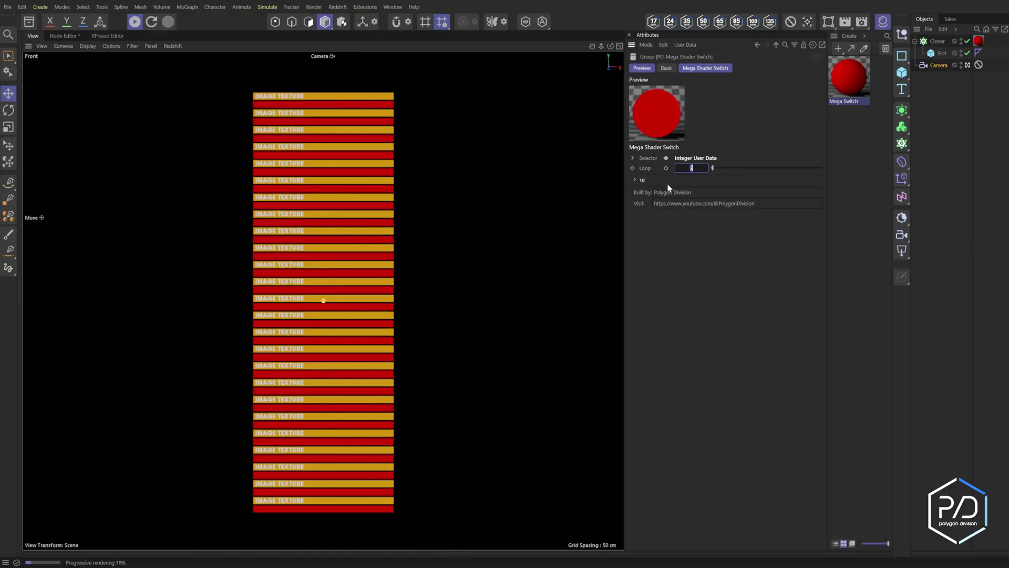
click(644, 180)
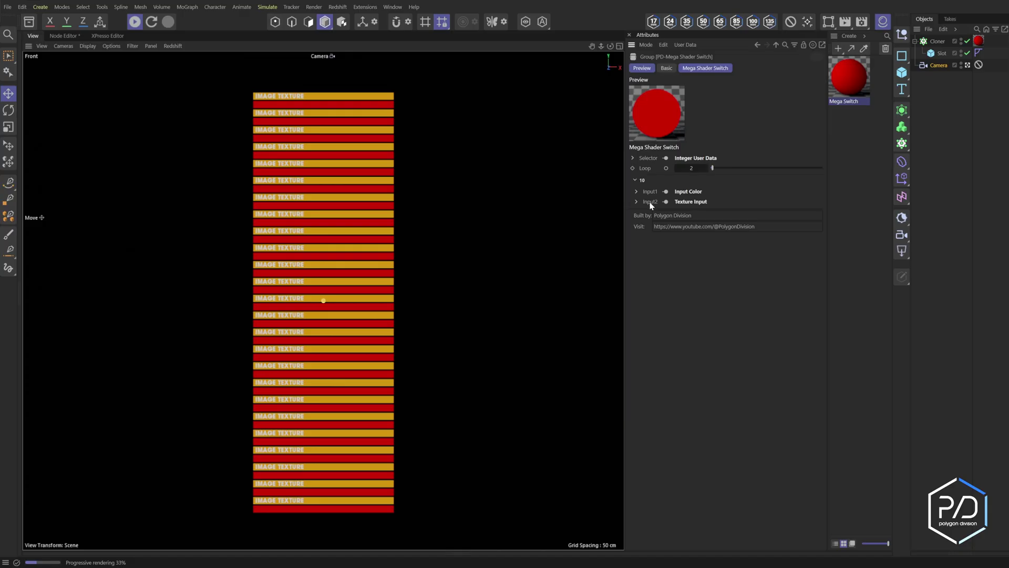
click(636, 180)
click(705, 167)
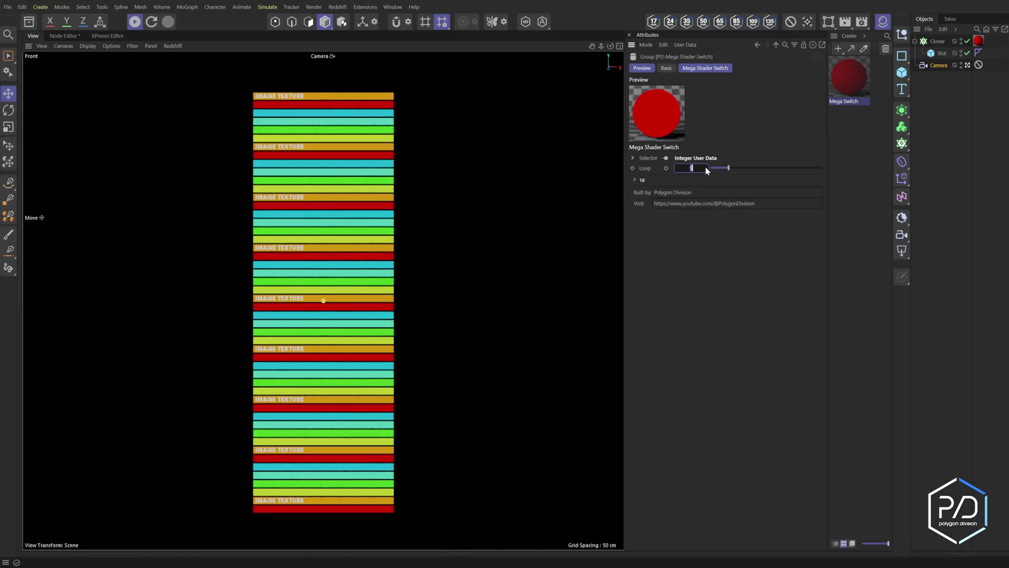
text(10)
key(Return)
click(134, 21)
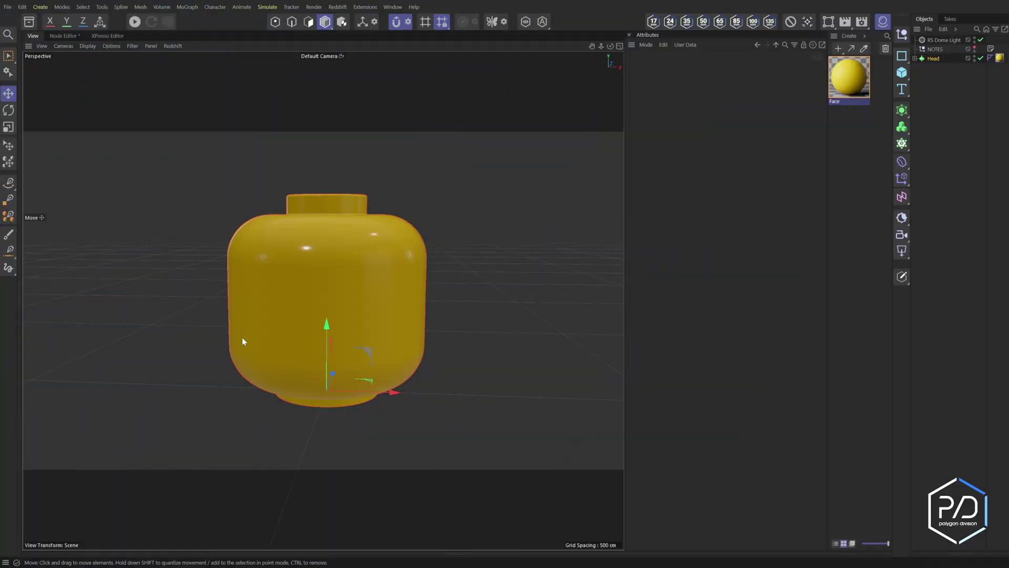
Select the Face material, inspect its Face Selector group in the Node Editor, then return to View.
click(857, 92)
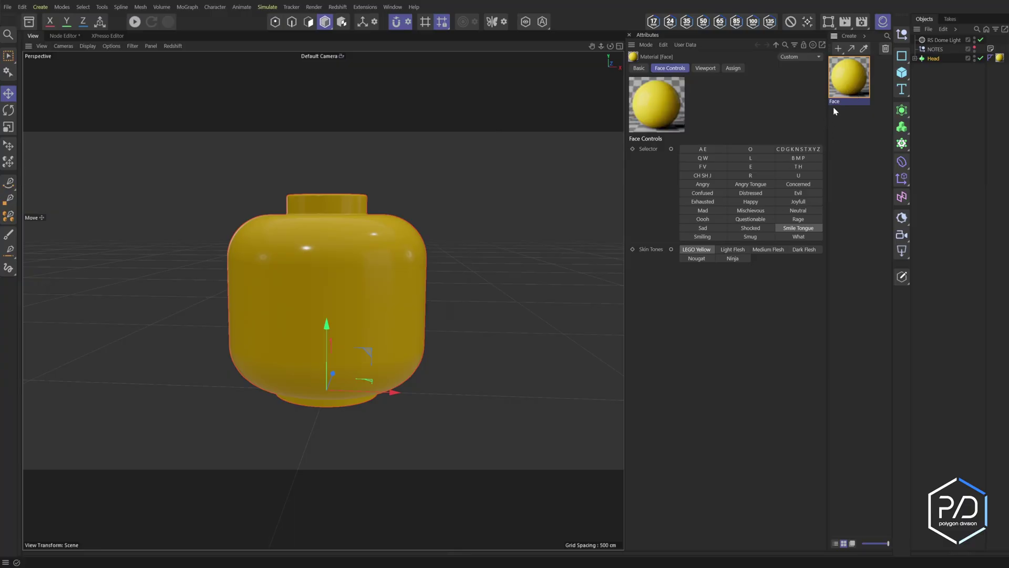
click(61, 36)
click(151, 108)
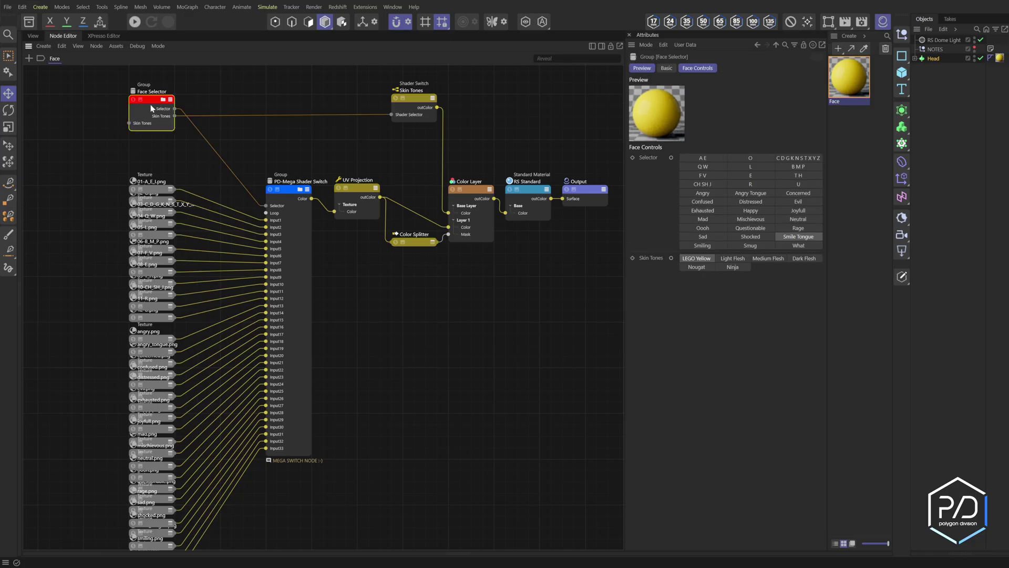
click(96, 46)
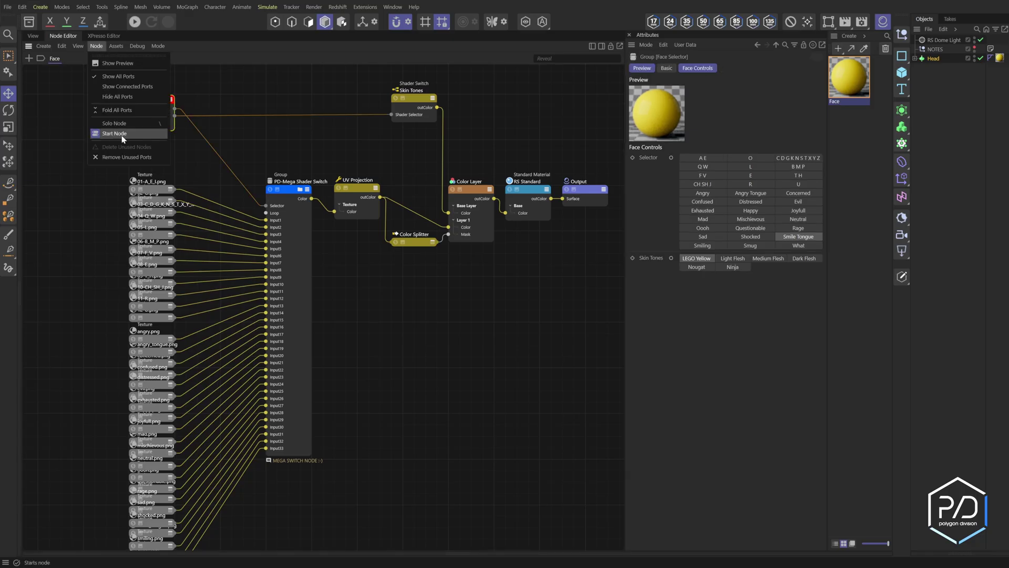
click(241, 96)
click(32, 35)
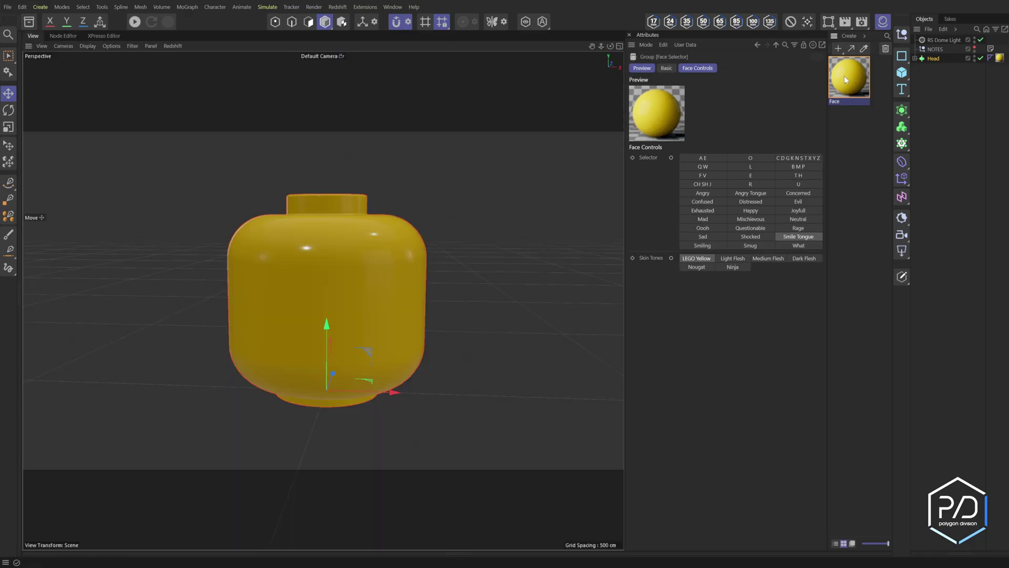
Start the IPR render and cycle the mouth through A E, O, U, R and back to A E.
click(845, 79)
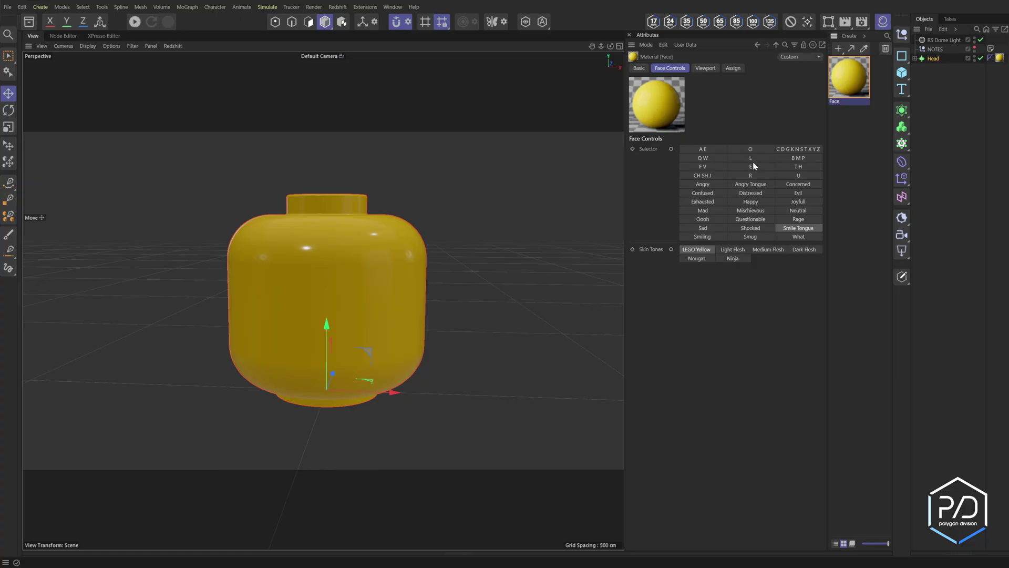
click(701, 150)
click(135, 21)
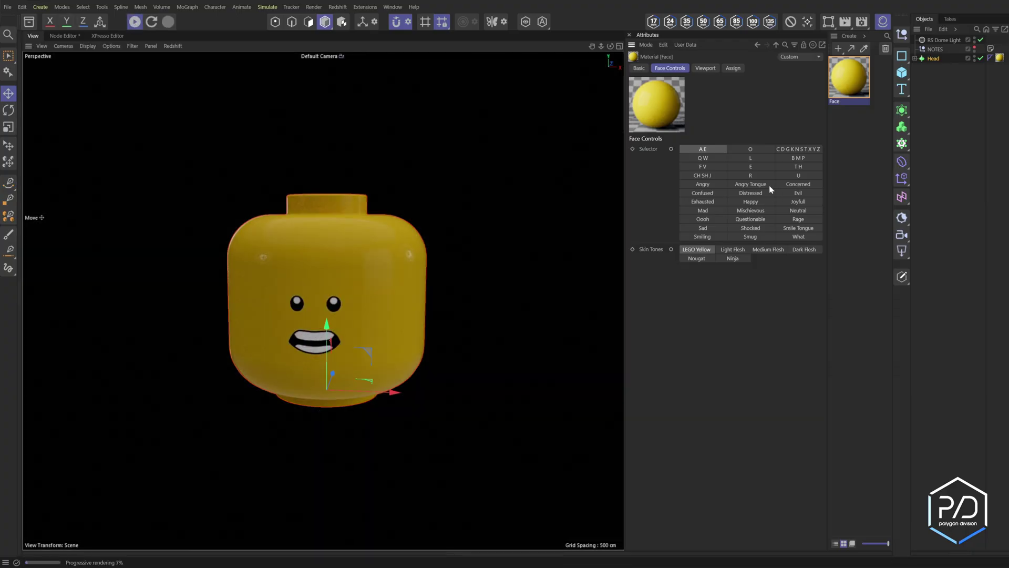
click(744, 151)
click(794, 176)
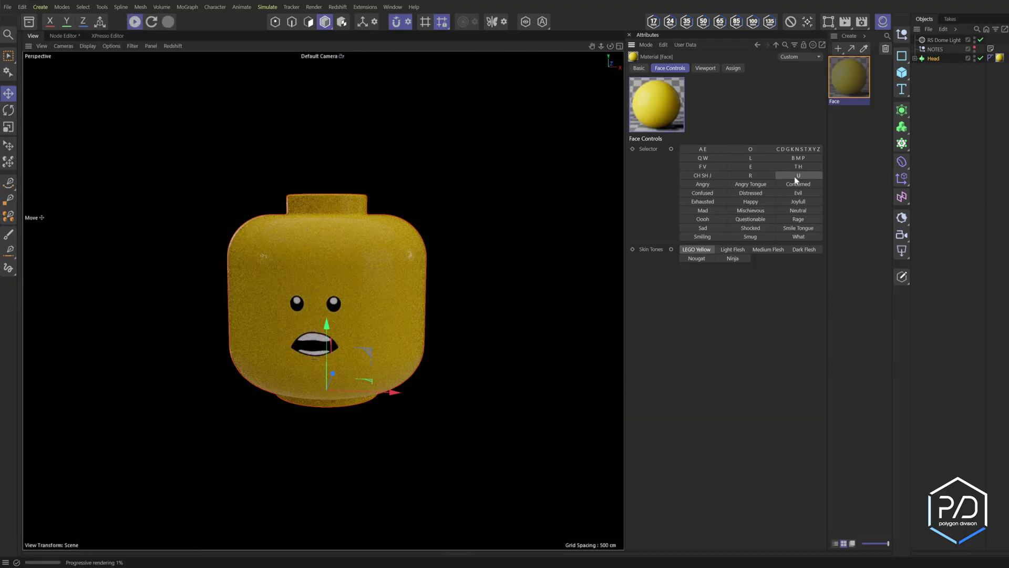
click(753, 175)
click(705, 150)
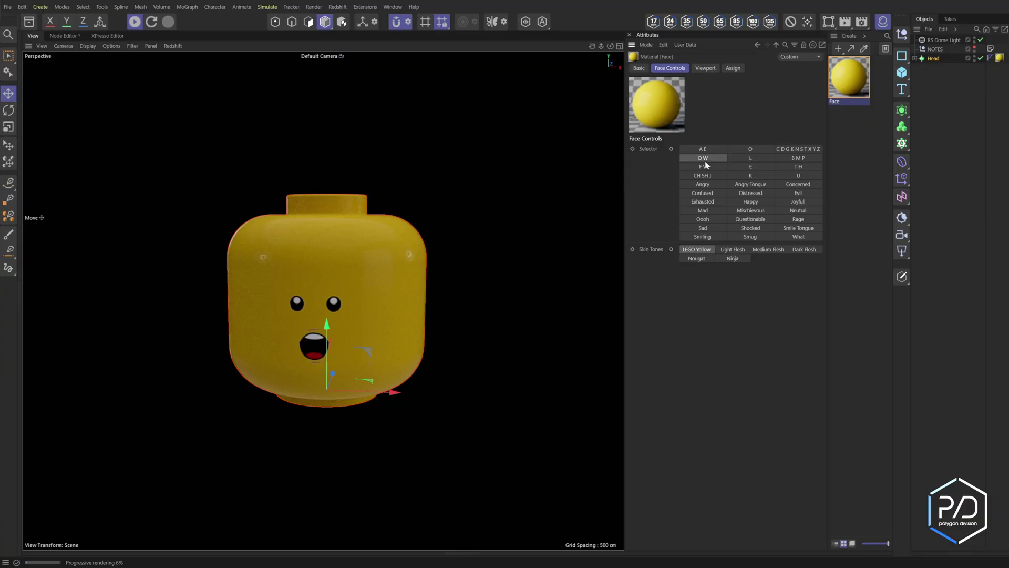
Try Angry, Angry Tongue, Concerned, Evil, Joyfull, What, Smug, Smiling and Sad expressions, then Dark Flesh and LEGO Yellow skin.
click(710, 182)
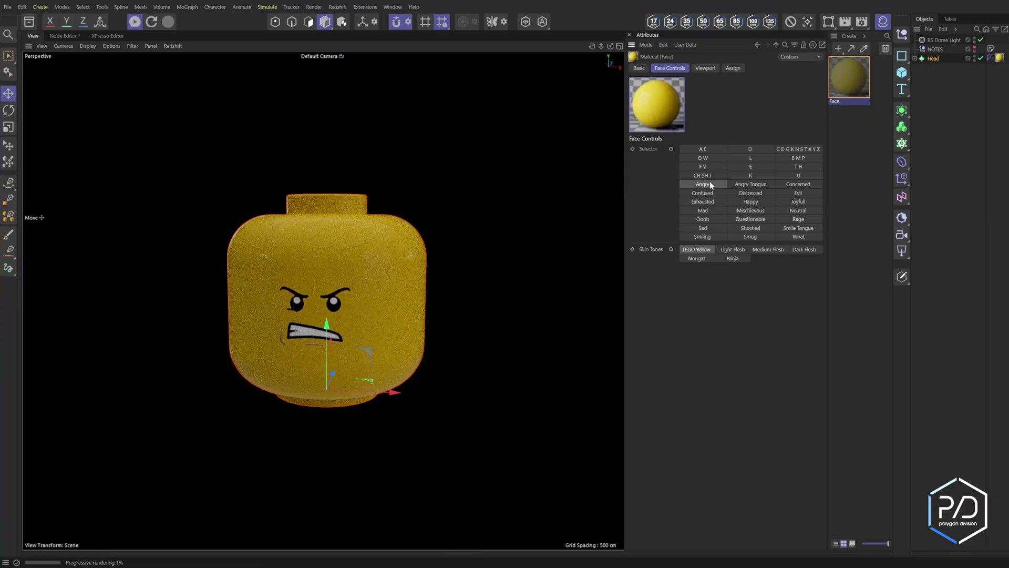
click(753, 185)
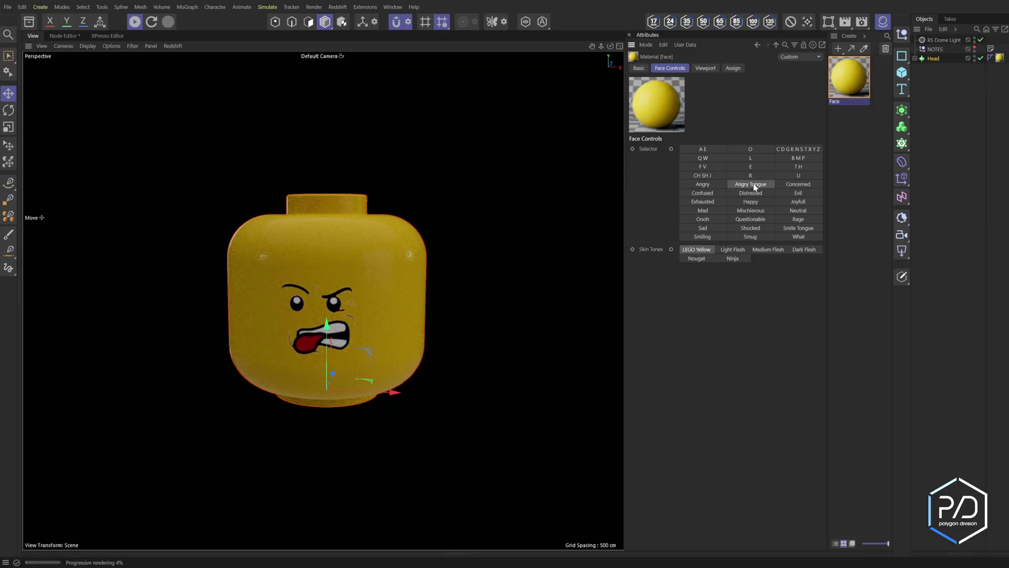
click(794, 185)
click(792, 195)
click(791, 202)
click(796, 238)
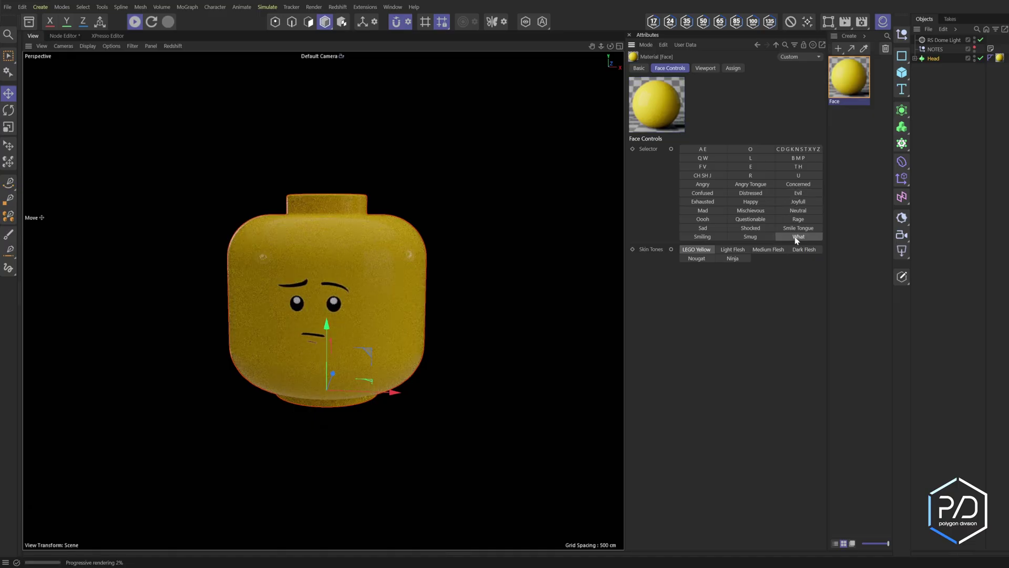
click(749, 238)
click(709, 236)
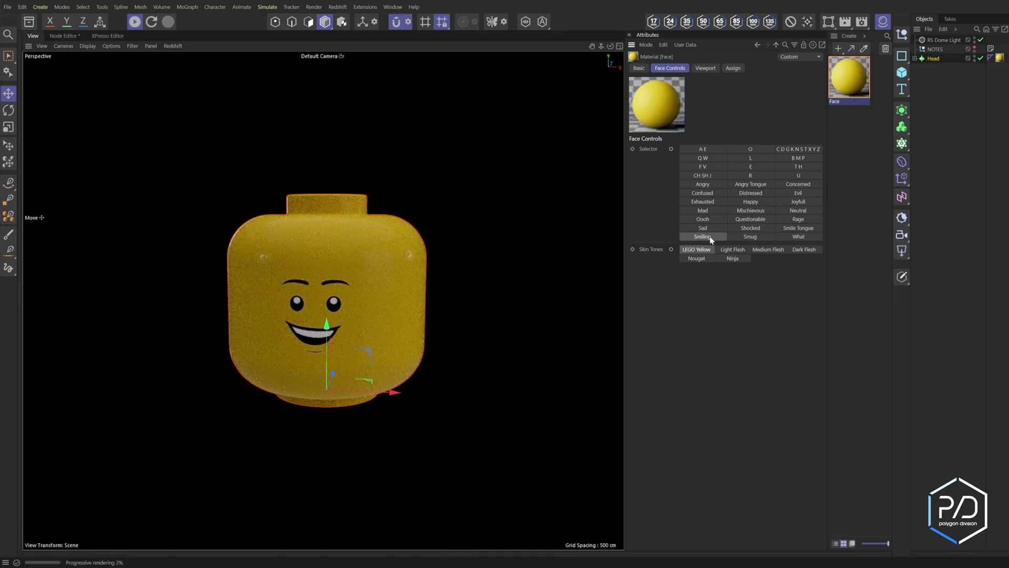
click(711, 230)
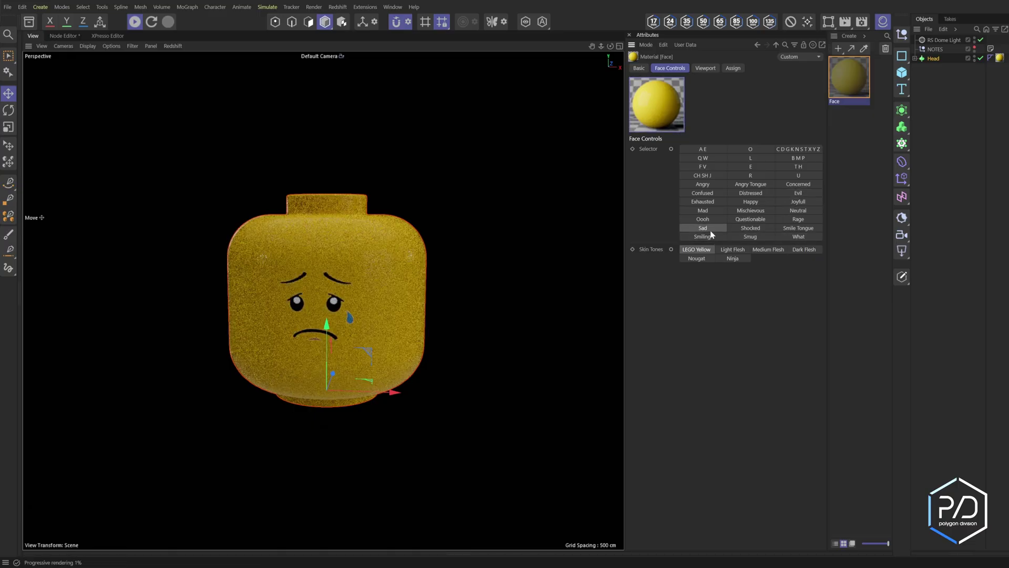
click(713, 183)
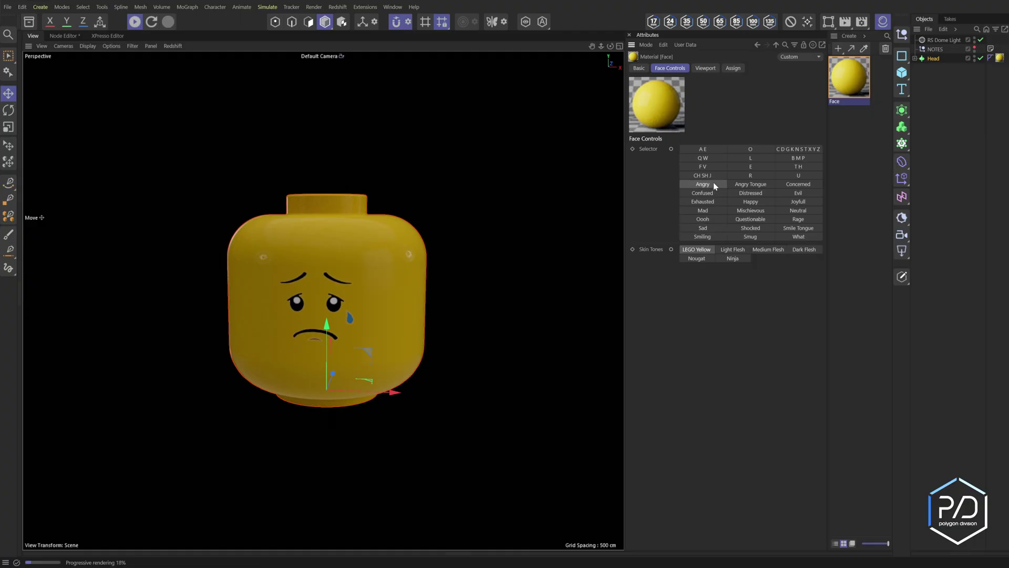
click(732, 250)
click(696, 249)
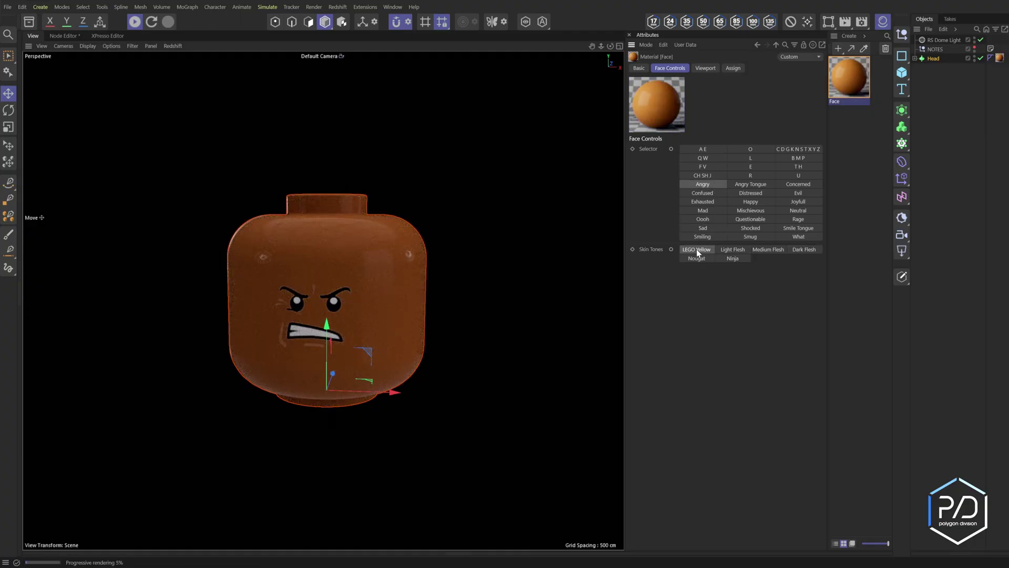
Set the mouth to A E and inspect the Skin Tones switch's colour inputs in the node graph.
click(702, 149)
click(64, 35)
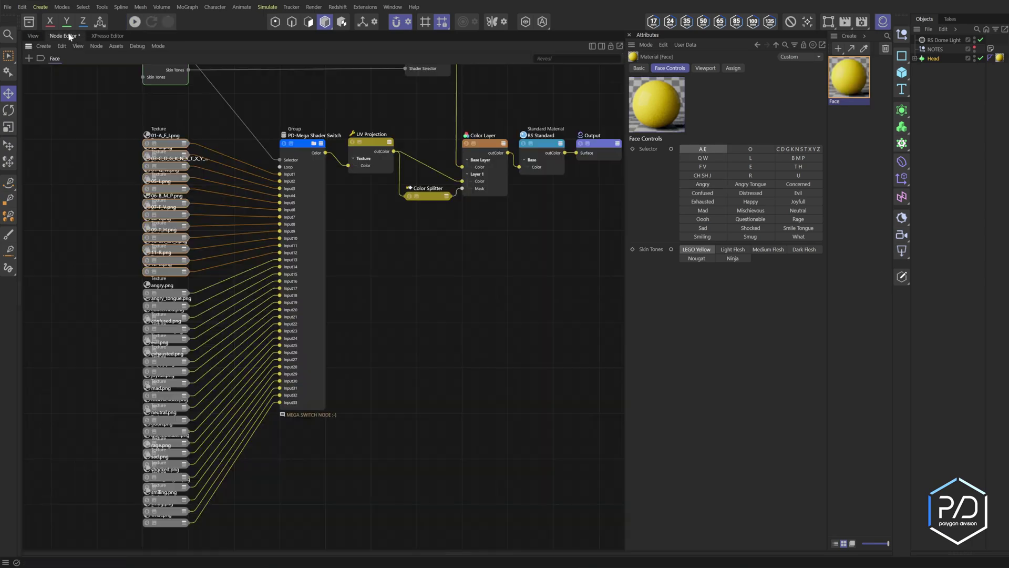
scroll(398, 286, up, 3)
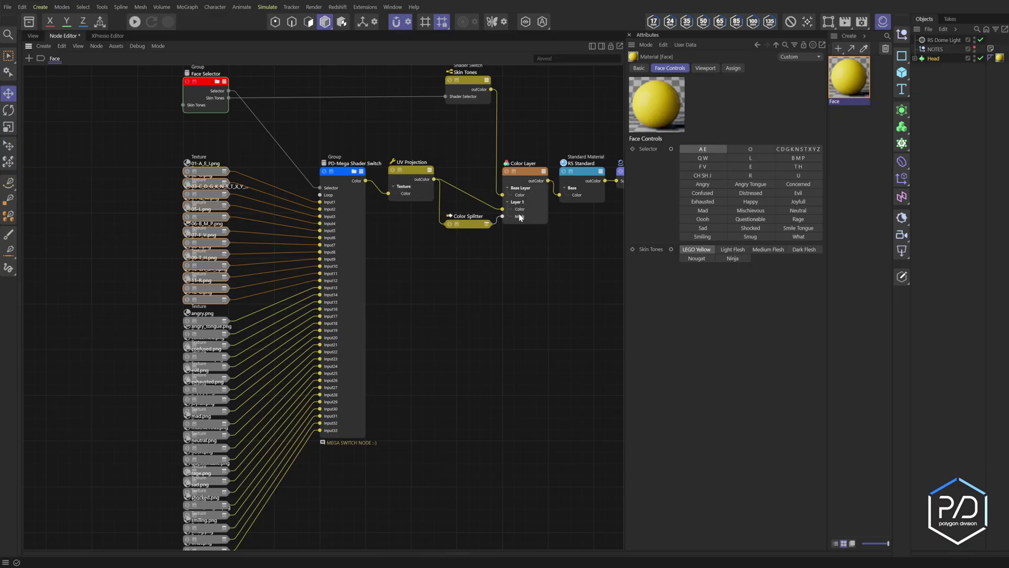
middle_drag(520, 217, 516, 217)
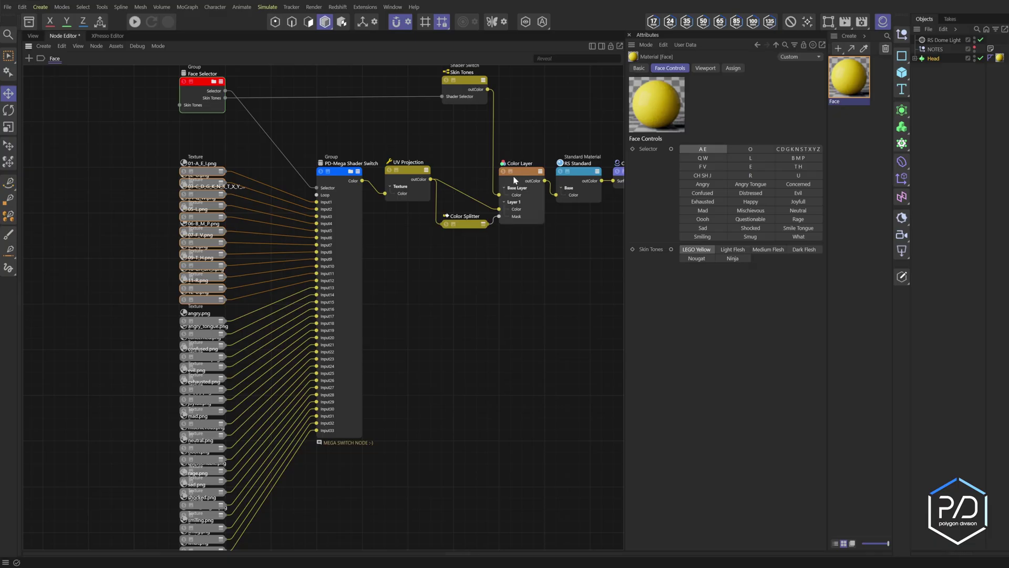
click(463, 82)
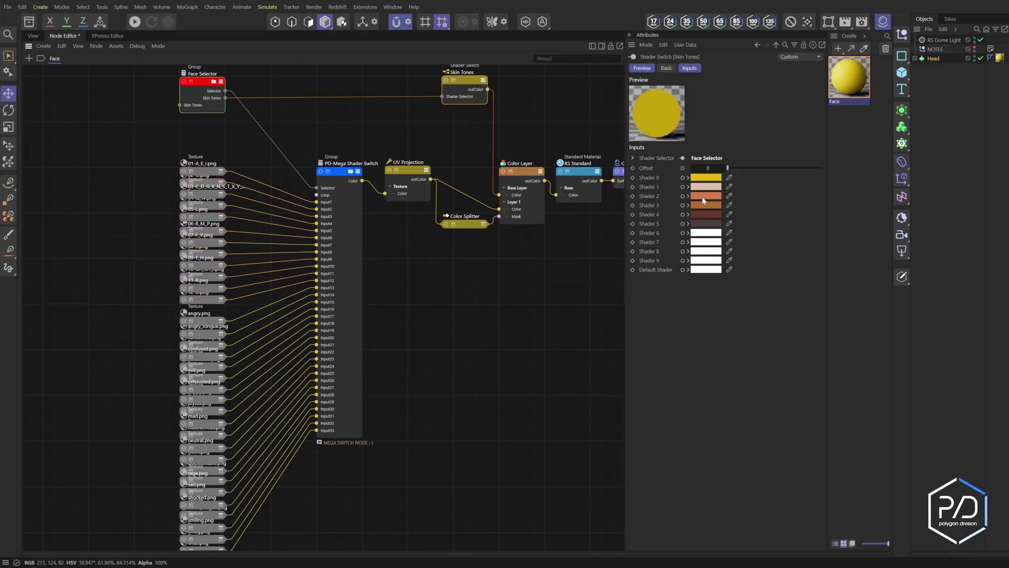
Select the Face Selector group node and step inside it.
middle_drag(298, 105, 298, 119)
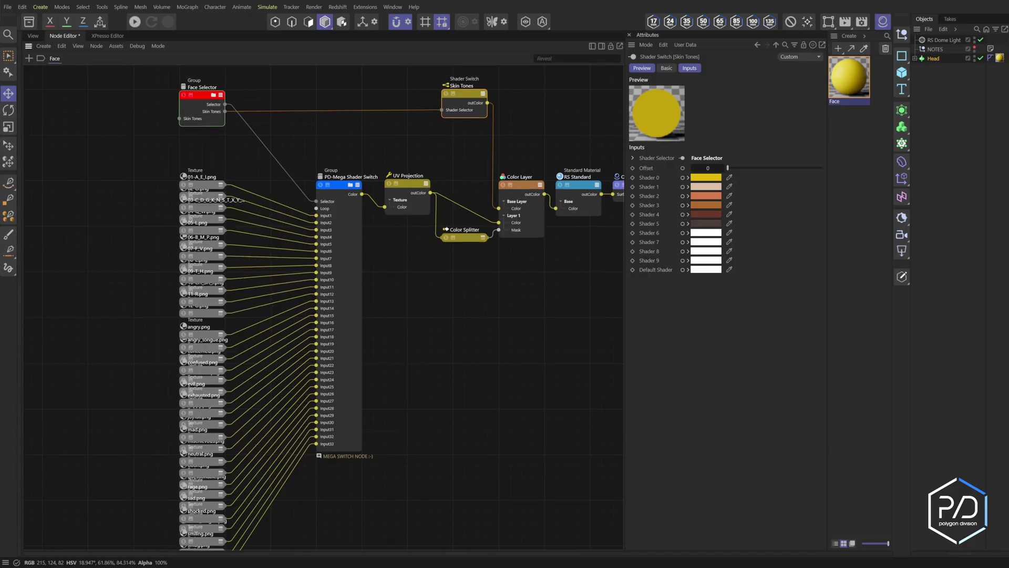
click(202, 99)
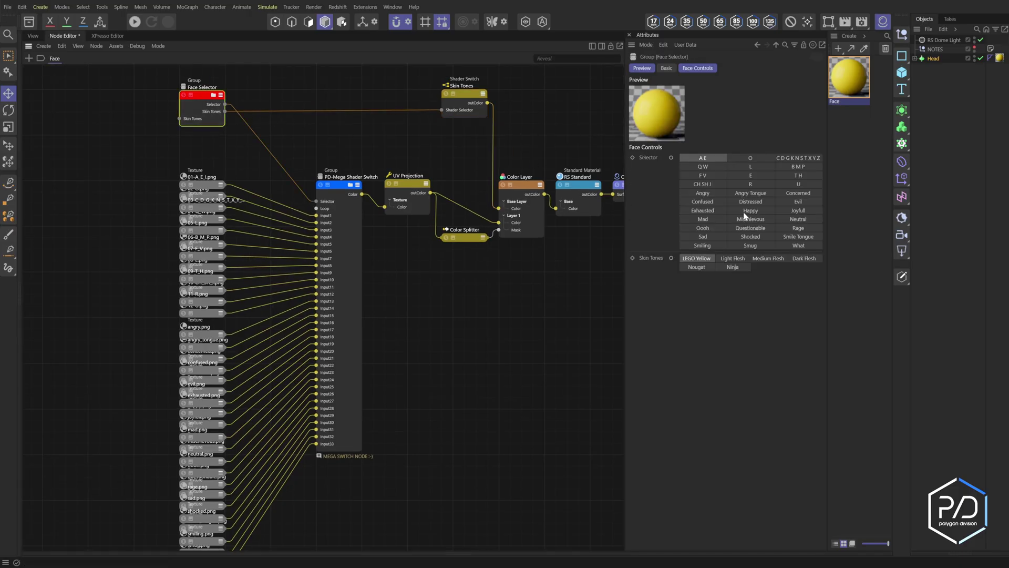
double_click(203, 98)
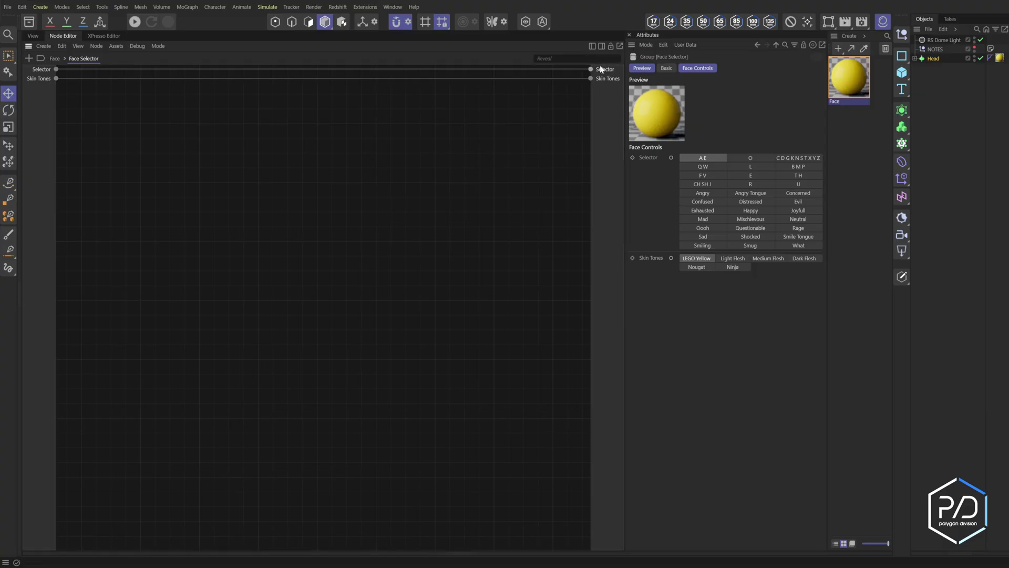
Confirm in the resource editor that Selector uses Quick Tab Radio, then return to the Face graph.
right_click(37, 97)
click(65, 174)
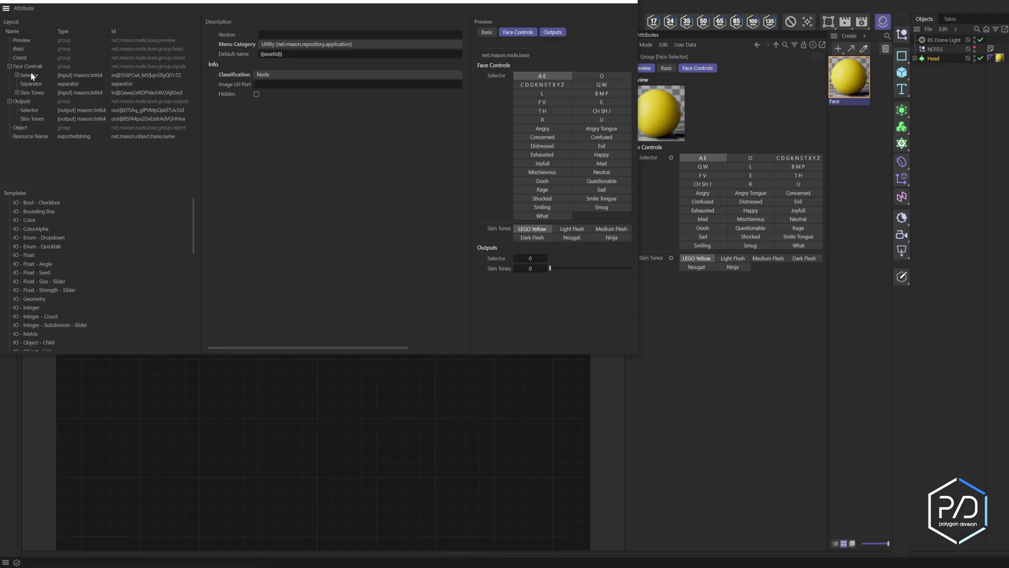
click(178, 156)
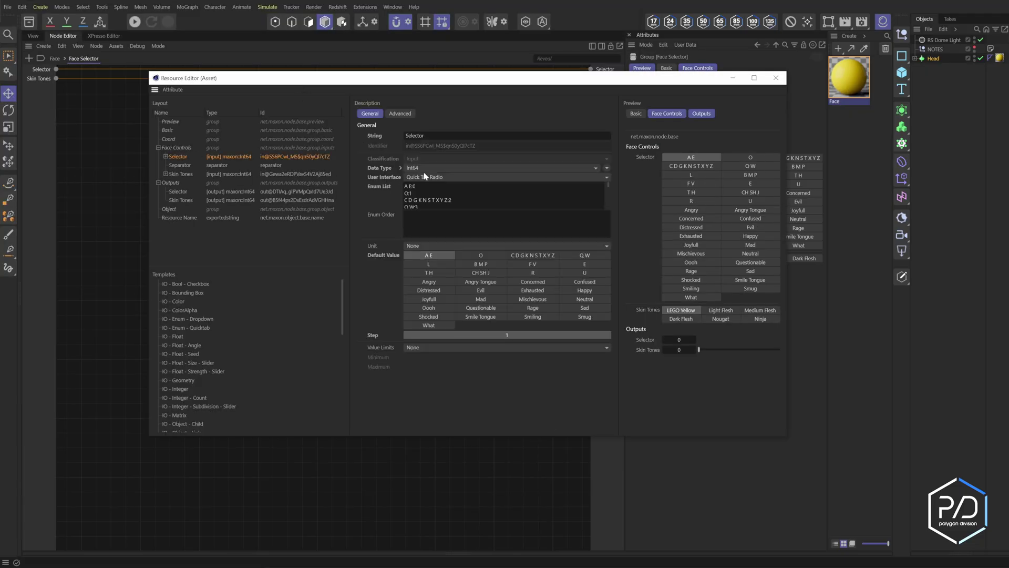
click(425, 178)
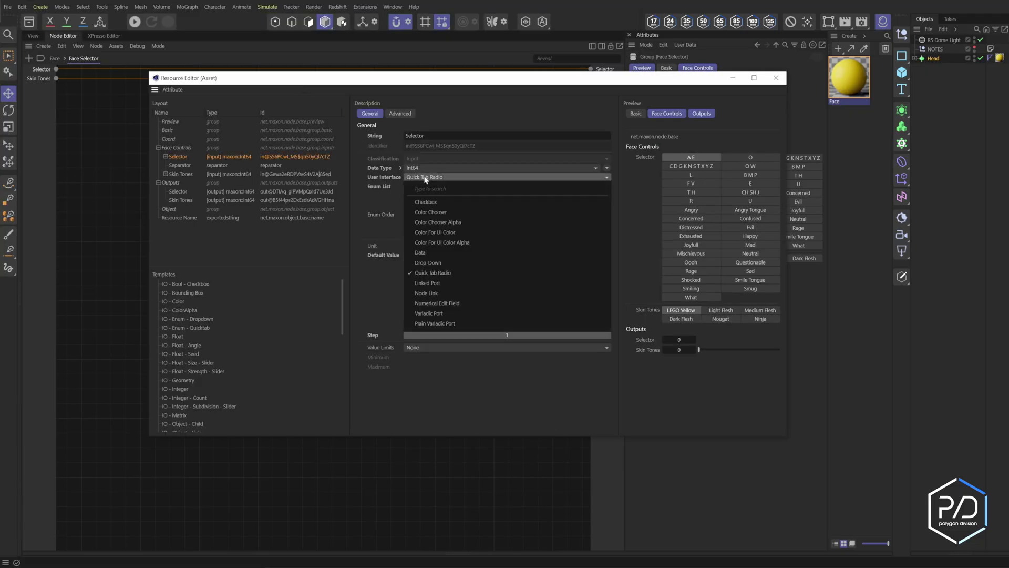
click(425, 179)
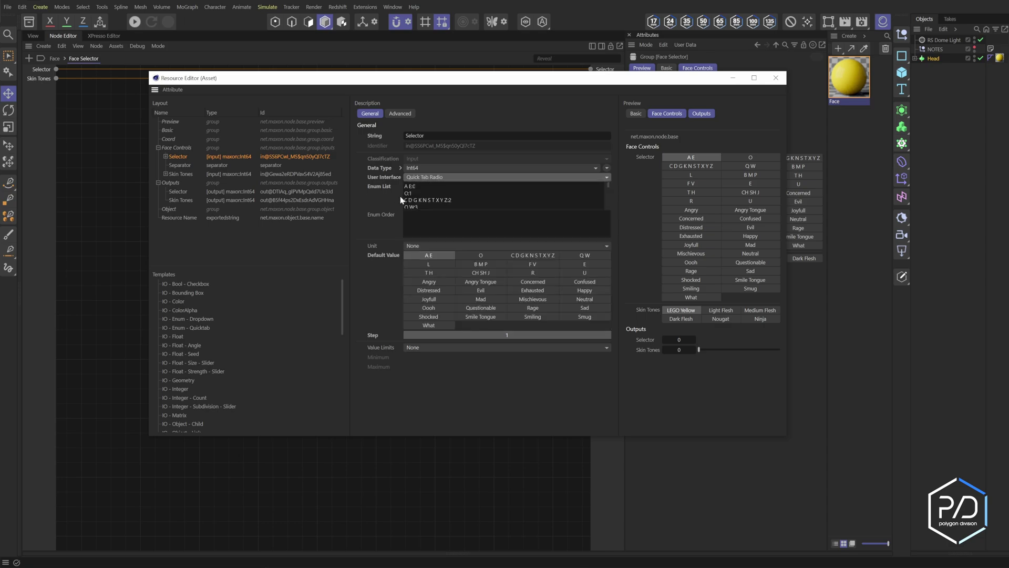
scroll(426, 192, down, 5)
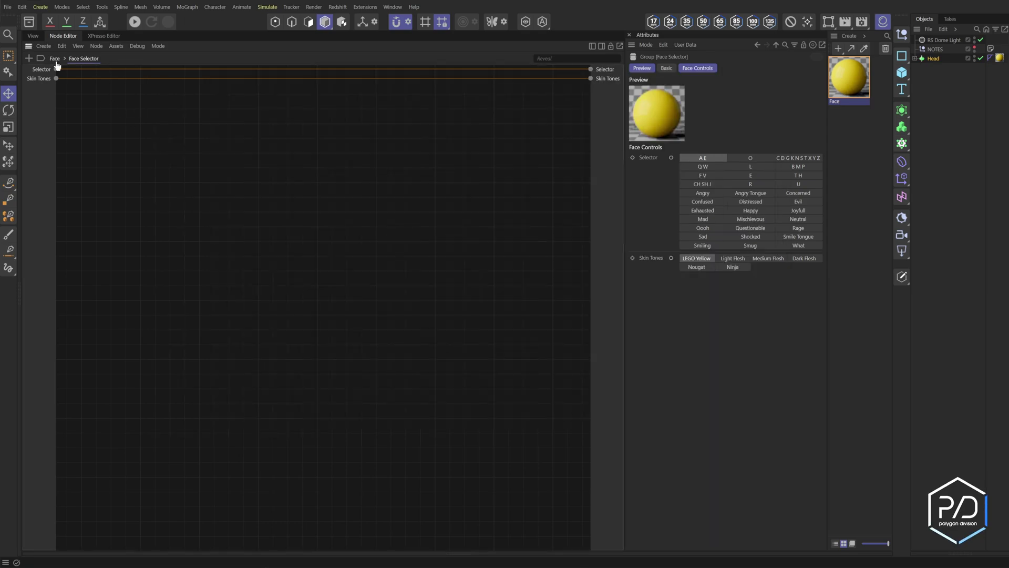
click(55, 59)
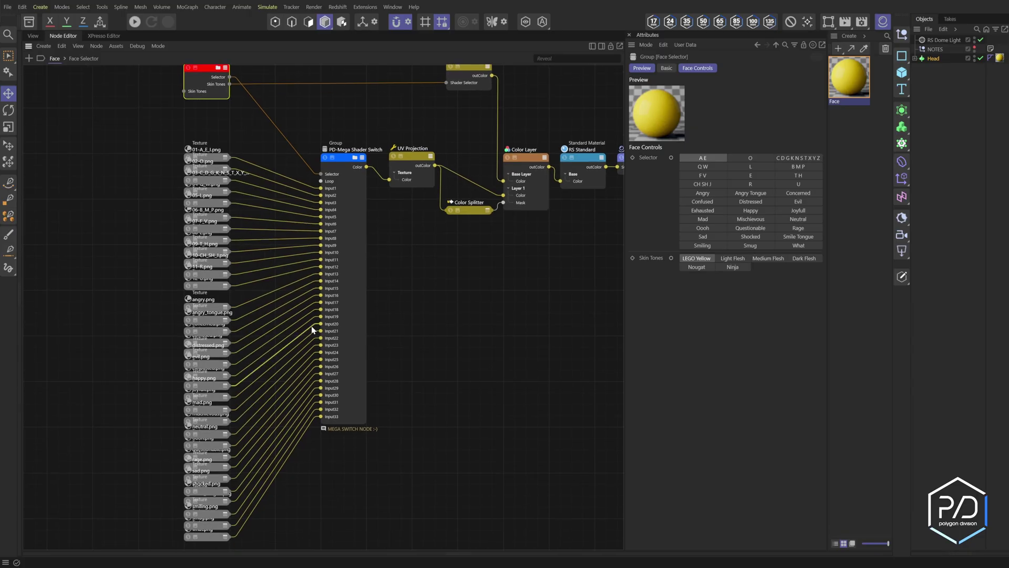
Inspect the 01-A_E_I.png texture node and expand the Color Splitter node's ports.
click(215, 161)
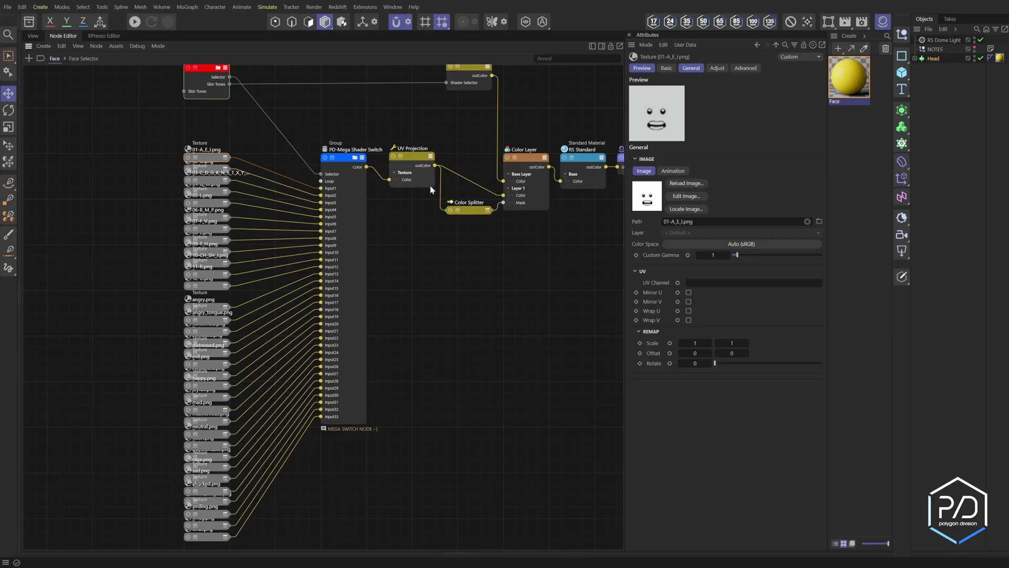
click(471, 211)
click(484, 215)
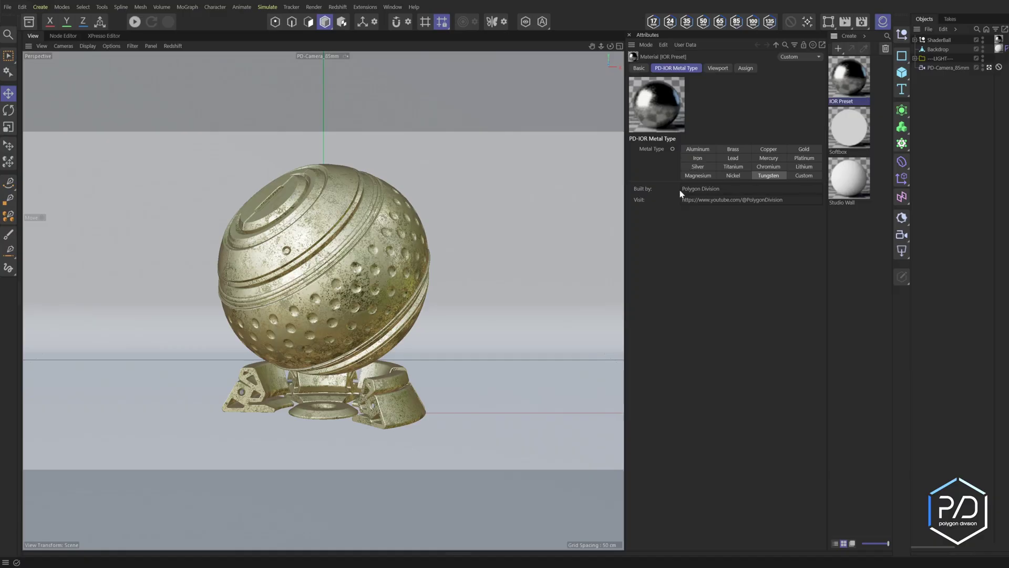
Show the IOR Preset node graph and inspect the P/D-IOR to Metals group and Dirt bump chain.
click(64, 35)
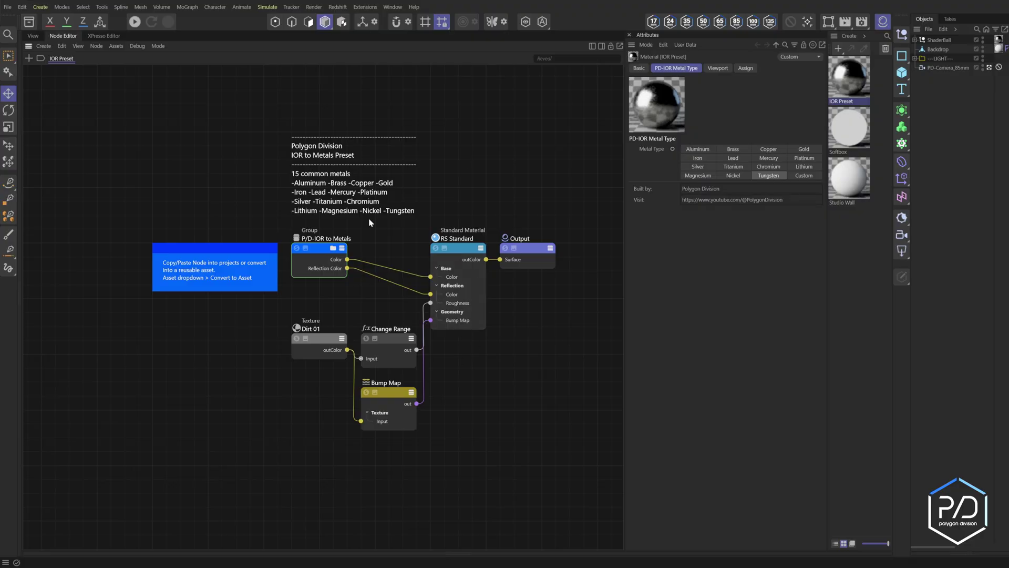
click(322, 250)
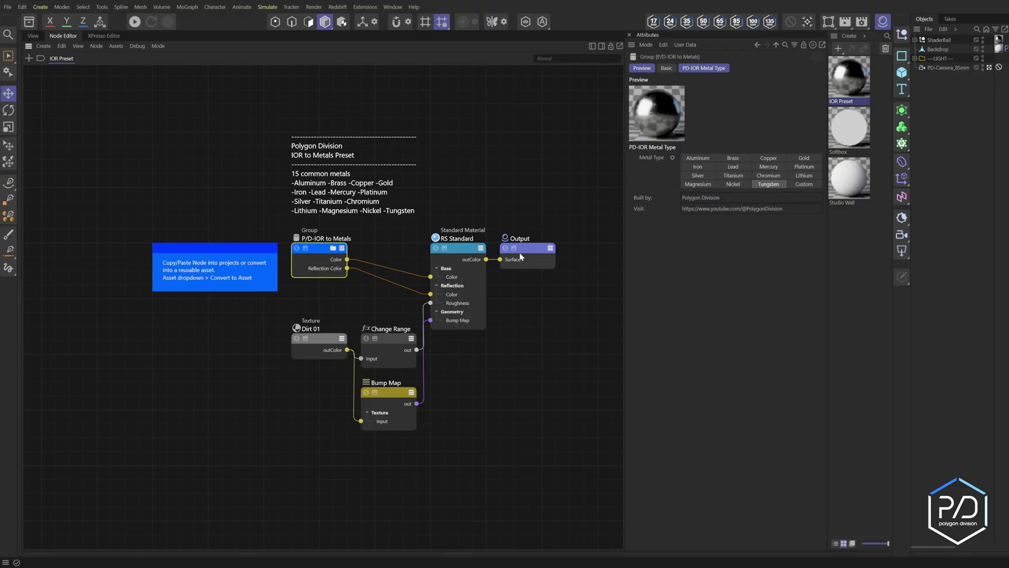
click(322, 458)
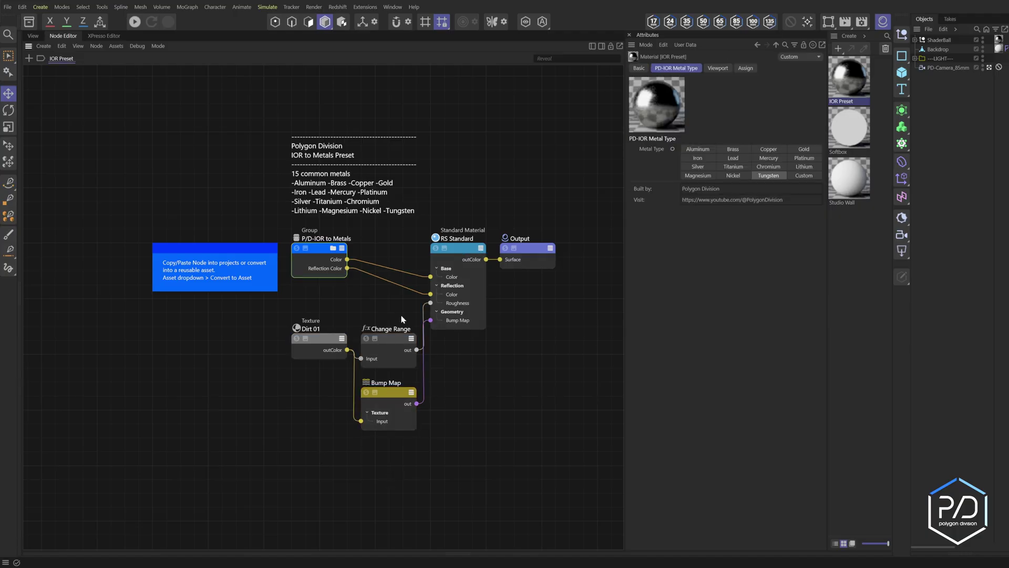
drag(416, 314, 292, 430)
Reselect the P/D-IOR to Metals group and review the Assets convert option without applying it.
click(330, 248)
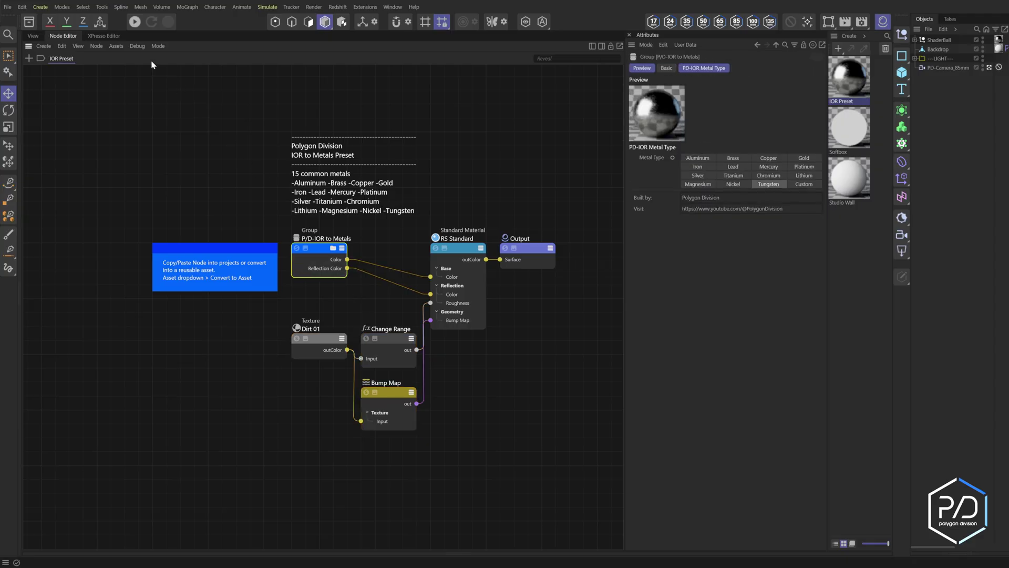
click(117, 46)
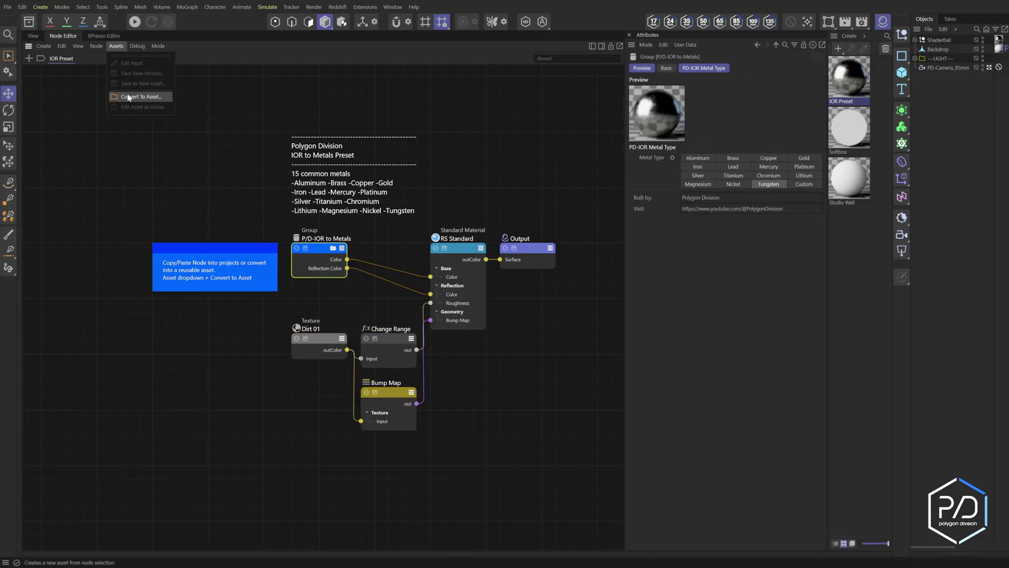
click(321, 298)
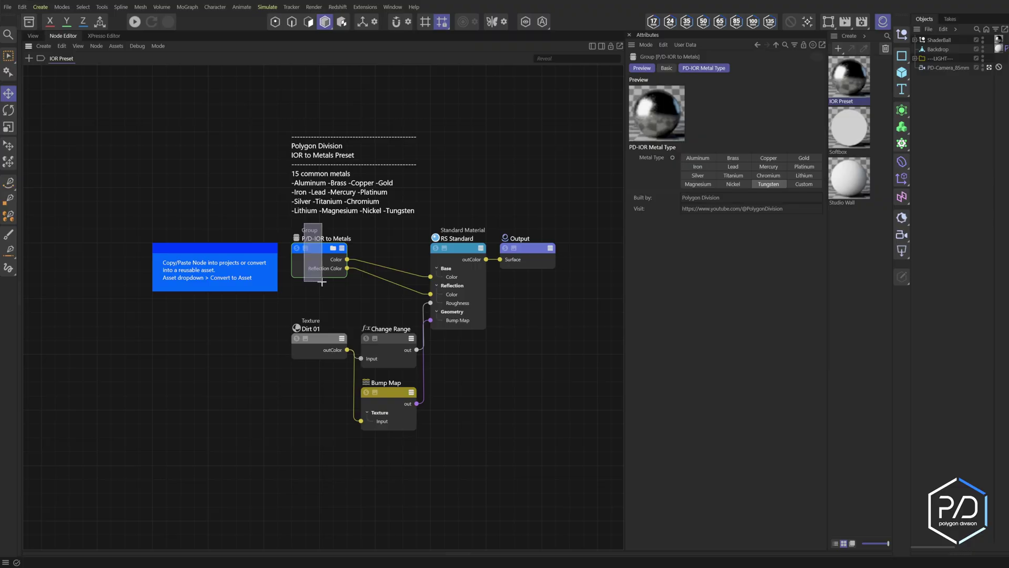
Step inside P/D-IOR to Metals, inspect IOR To Metal Tints and Selector, and show the Metal Type choices.
double_click(323, 252)
scroll(326, 305, down, 5)
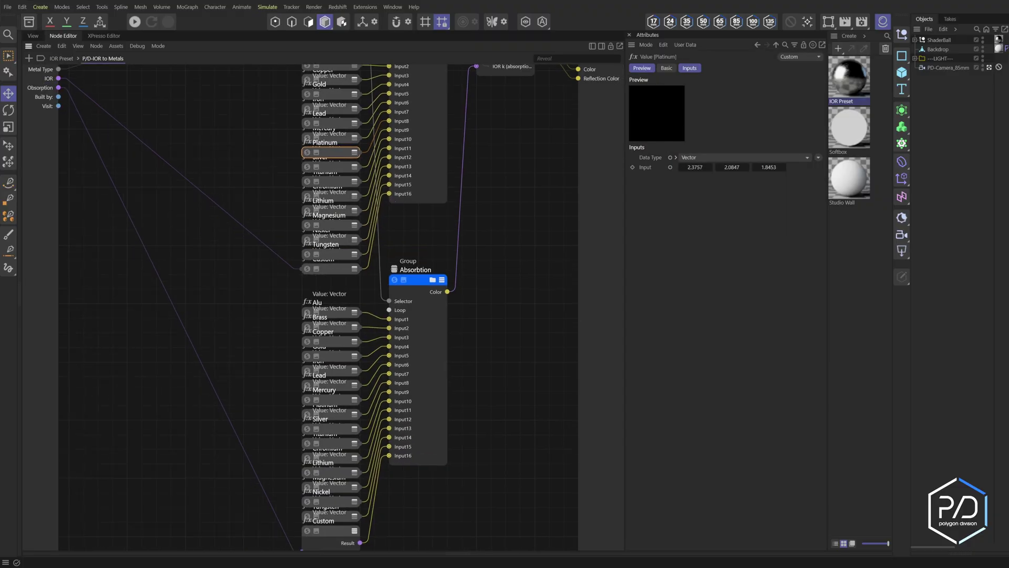
click(480, 141)
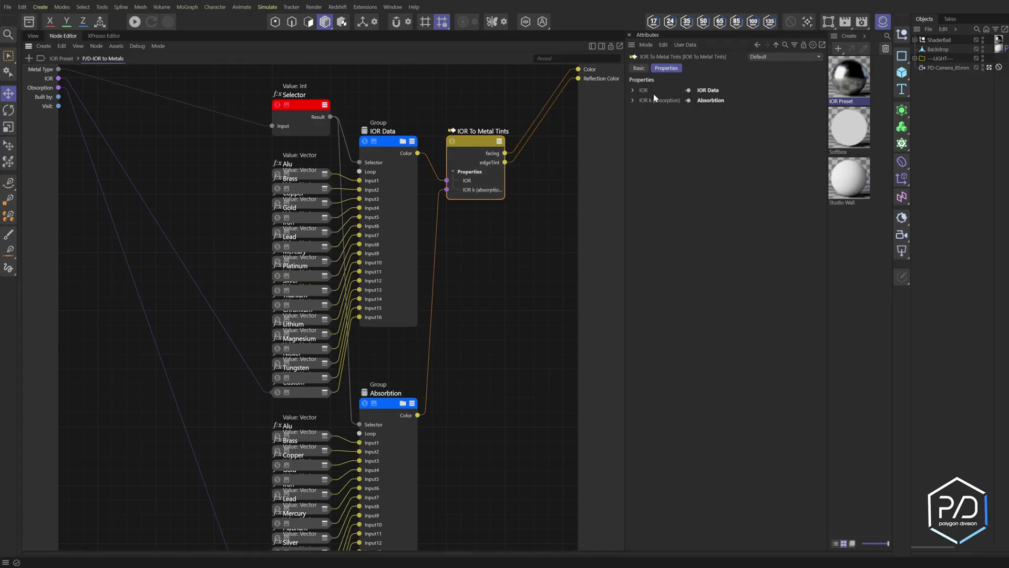
scroll(457, 371, down, 3)
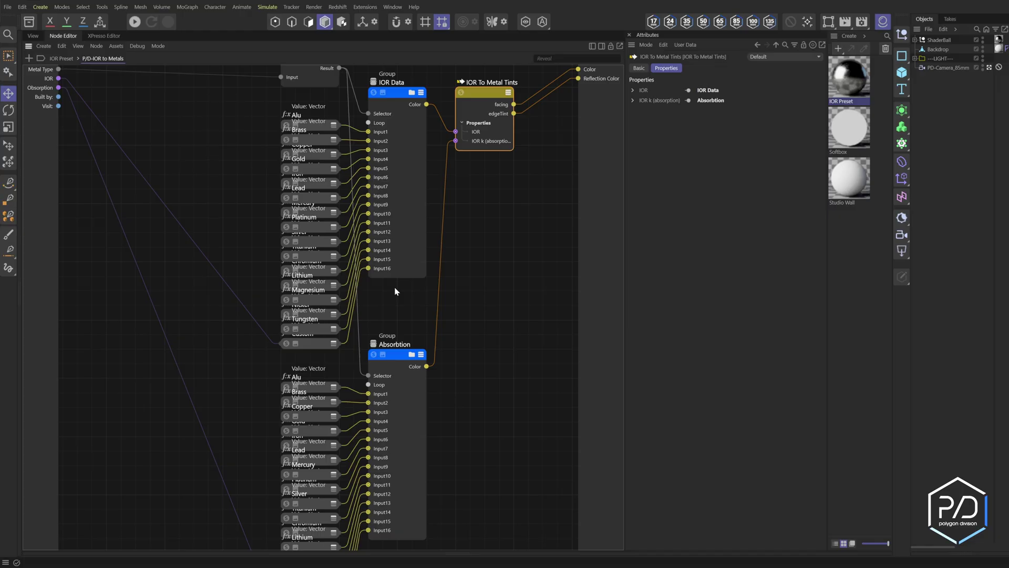
scroll(413, 226, up, 3)
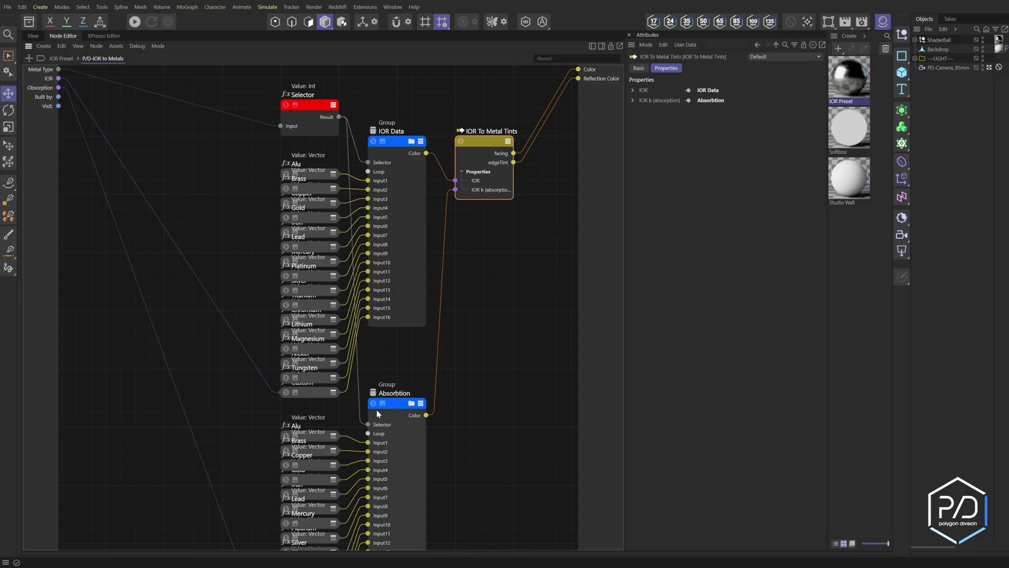
click(313, 109)
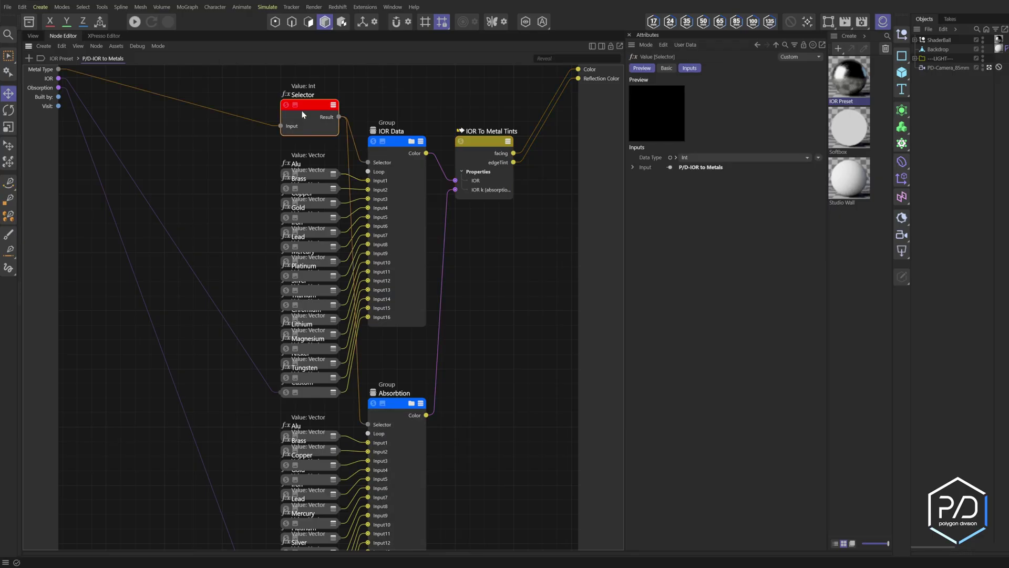
click(42, 70)
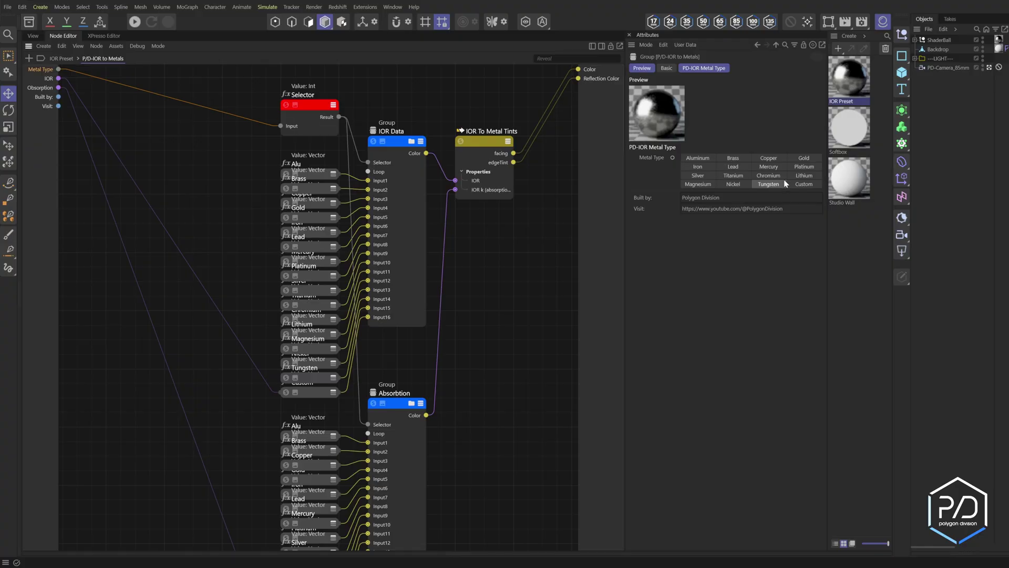
Edit the Metal Type port, removing the index number after Brass in its enum list.
right_click(45, 69)
click(68, 205)
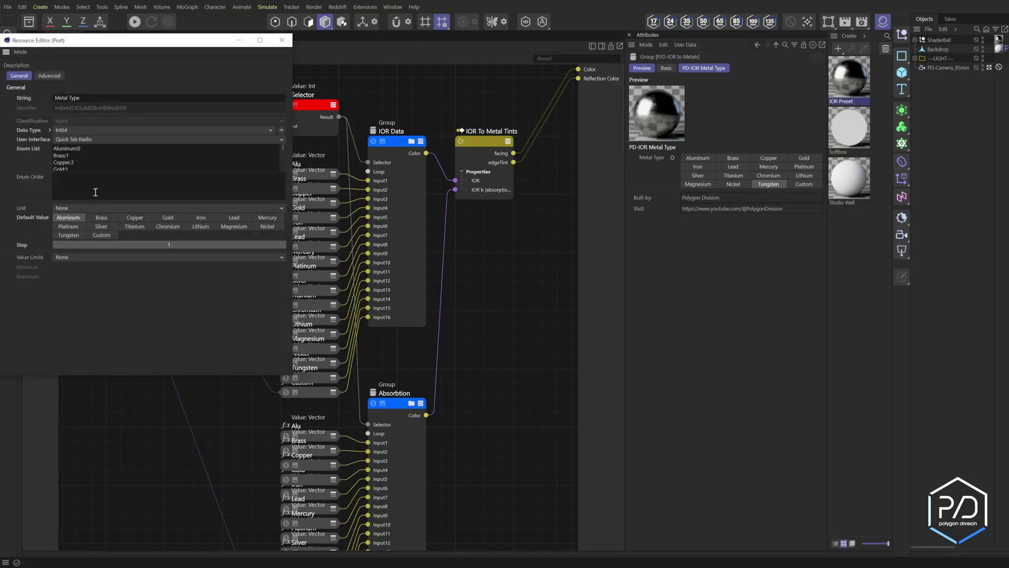
click(93, 140)
click(111, 335)
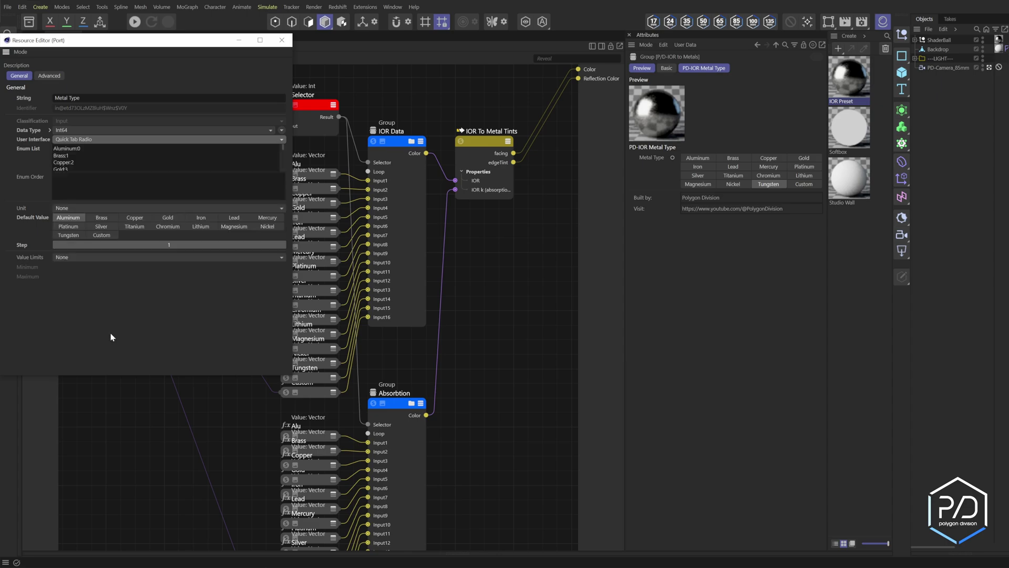
click(72, 154)
key(BackSpace)
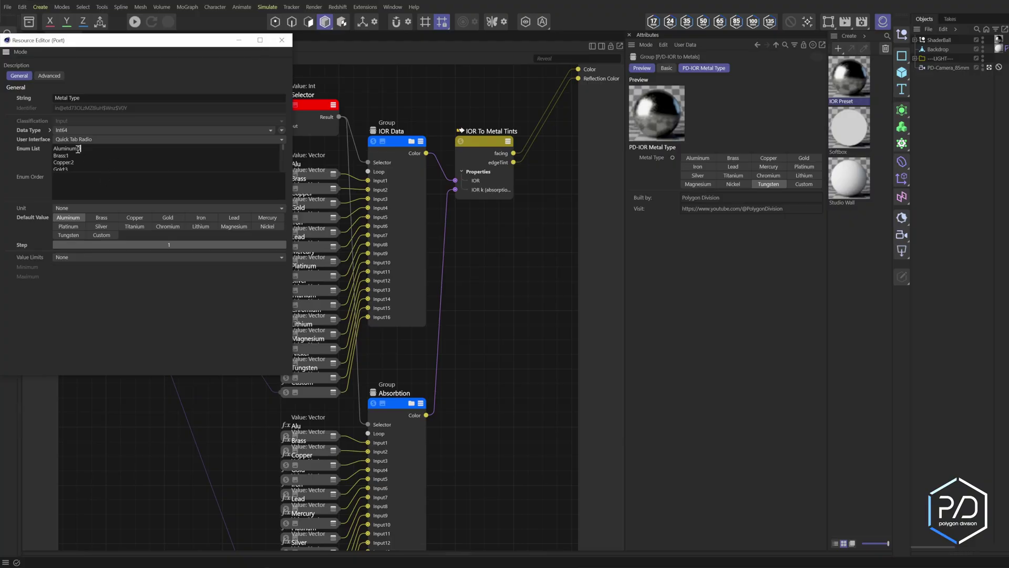
click(281, 40)
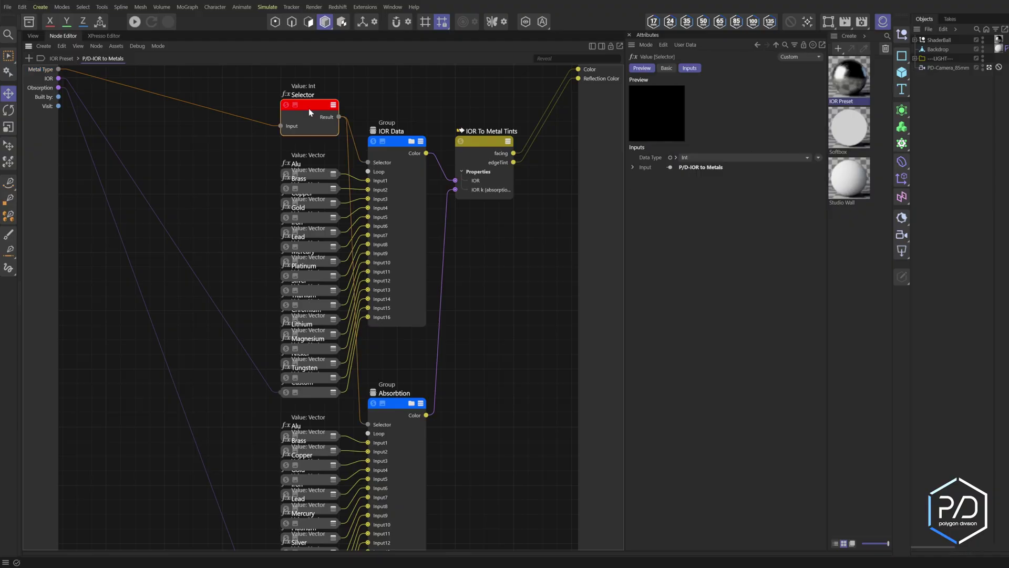
Inspect the Alu IOR and absorption values, then return to the top-level IOR Preset graph.
click(324, 174)
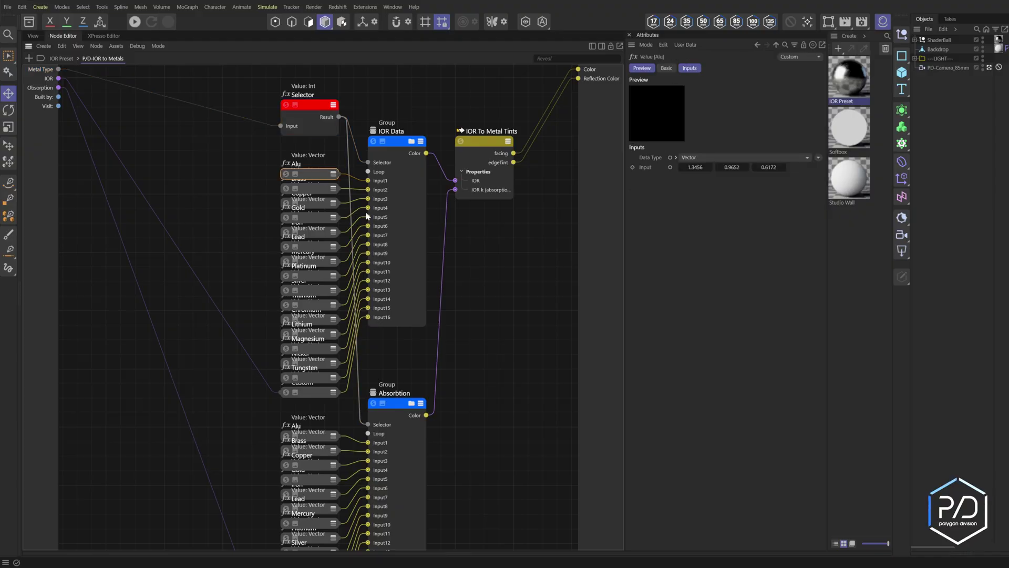
scroll(497, 319, down, 2)
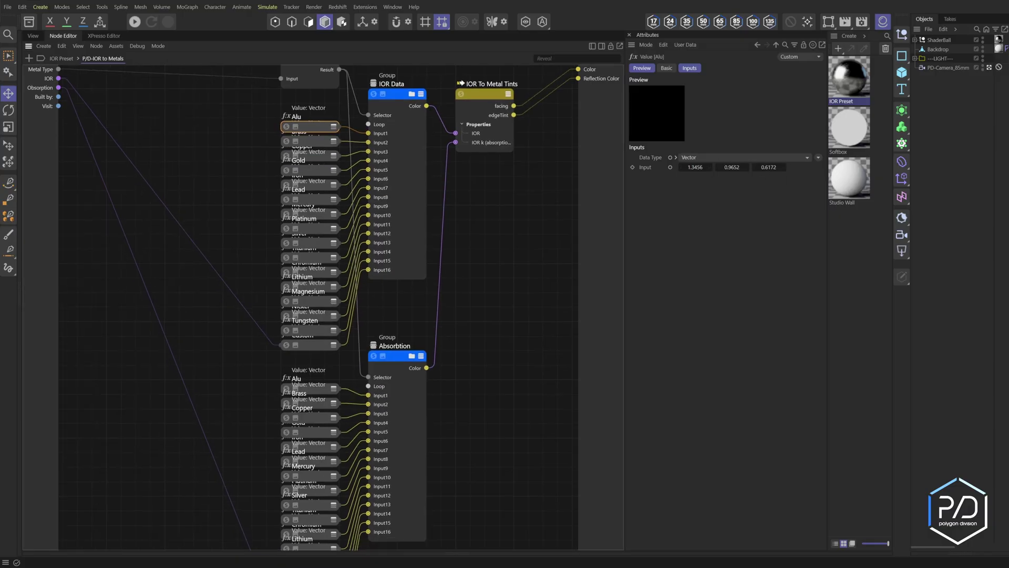
click(319, 390)
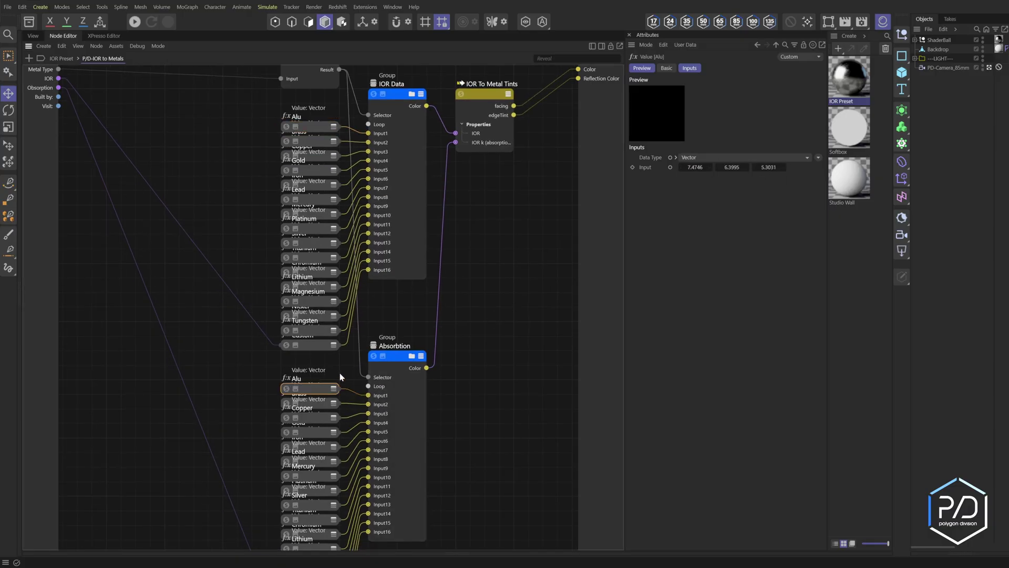
scroll(342, 378, up, 2)
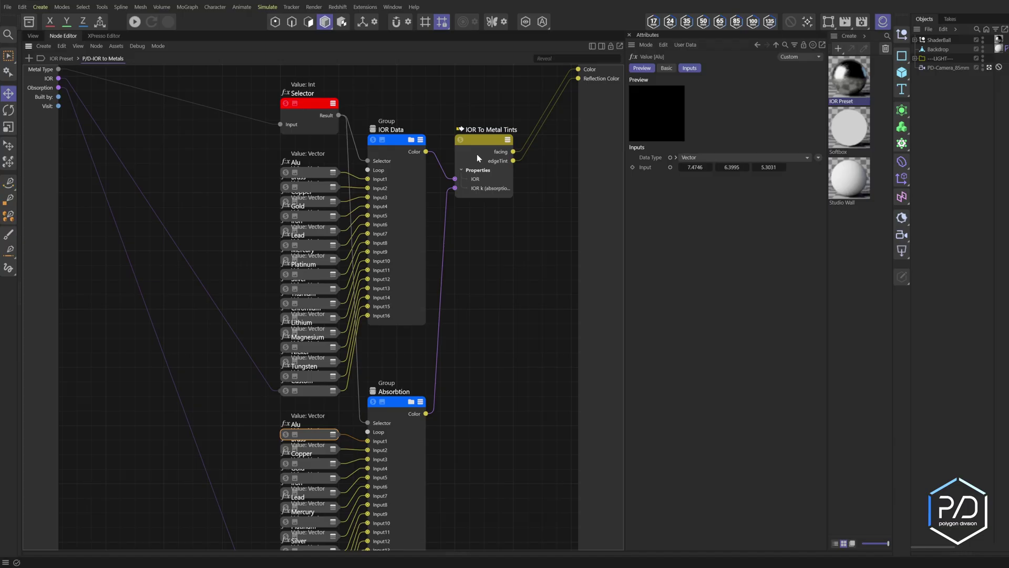
click(61, 58)
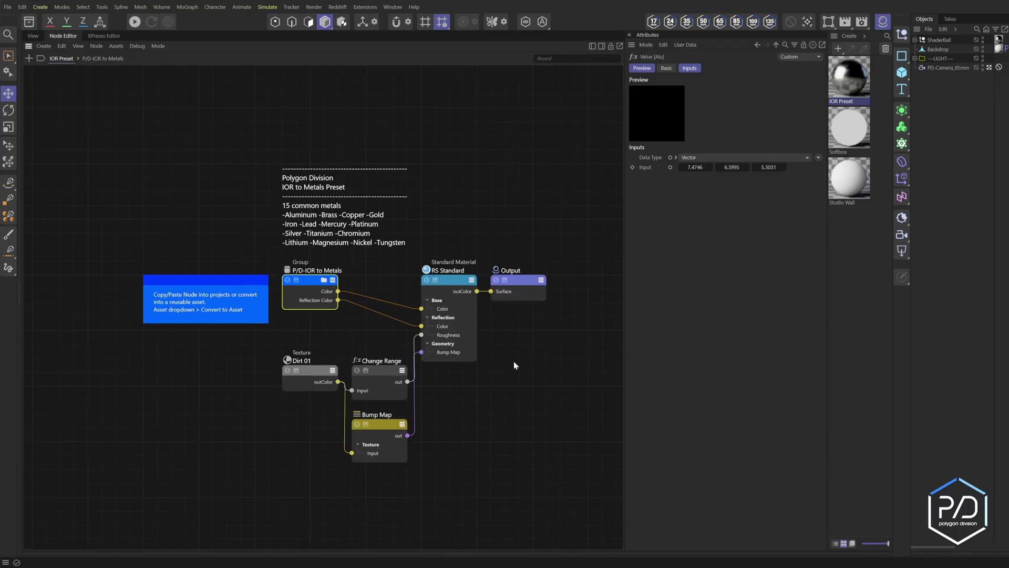
Start a live Redshift IPR render of the shaderball with the IOR Preset settings shown.
click(33, 35)
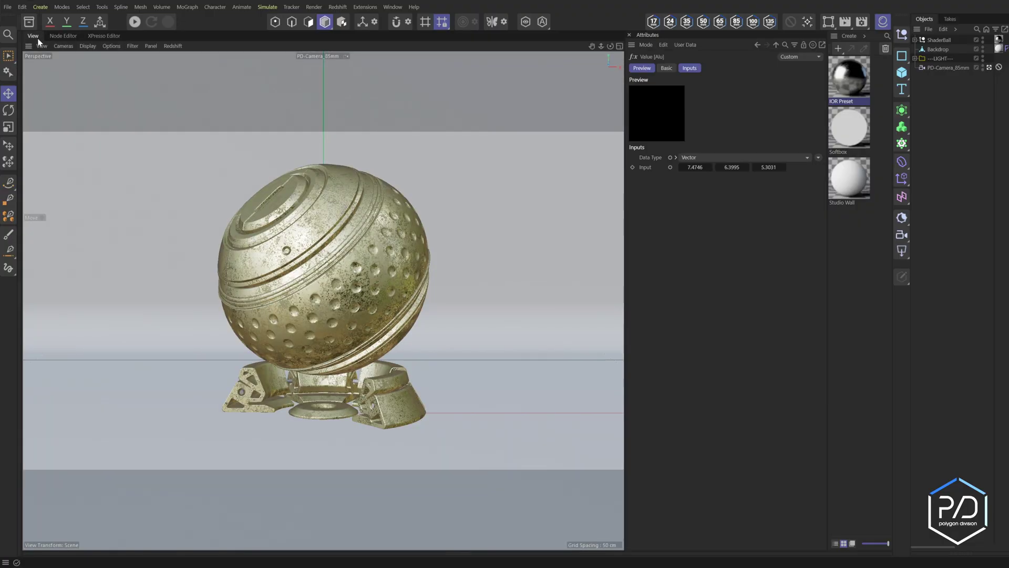
click(135, 21)
click(916, 58)
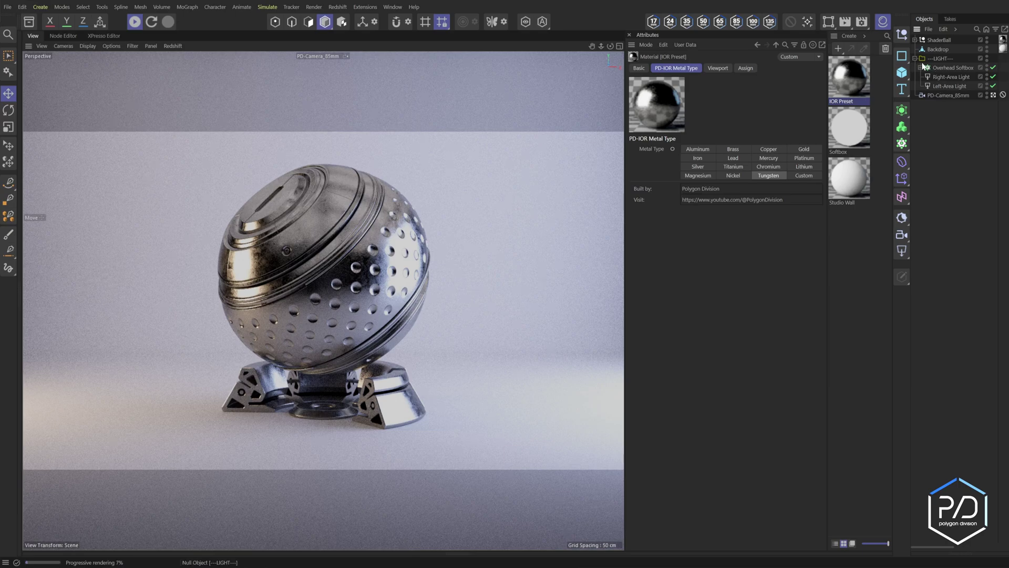
click(915, 58)
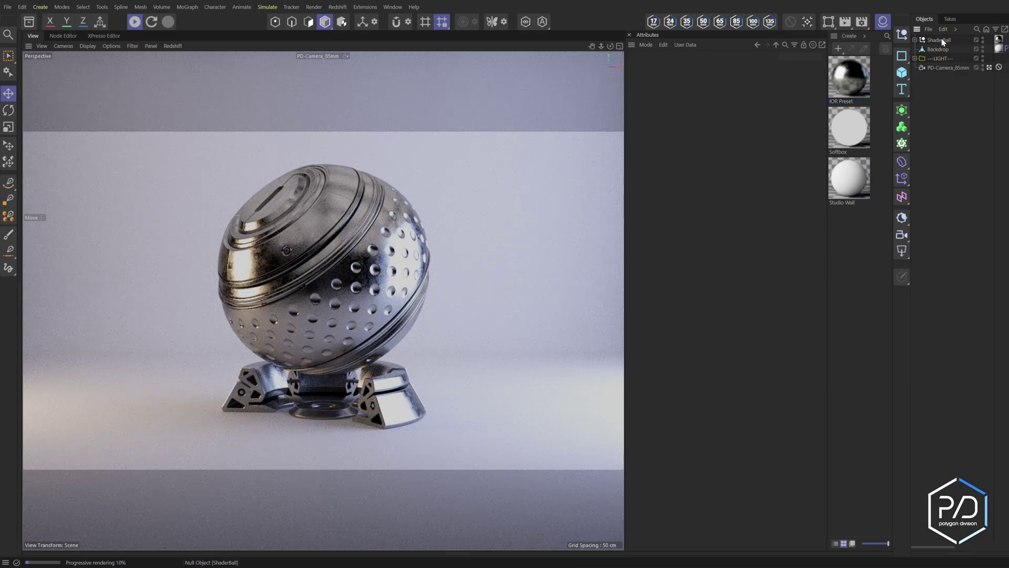
click(842, 92)
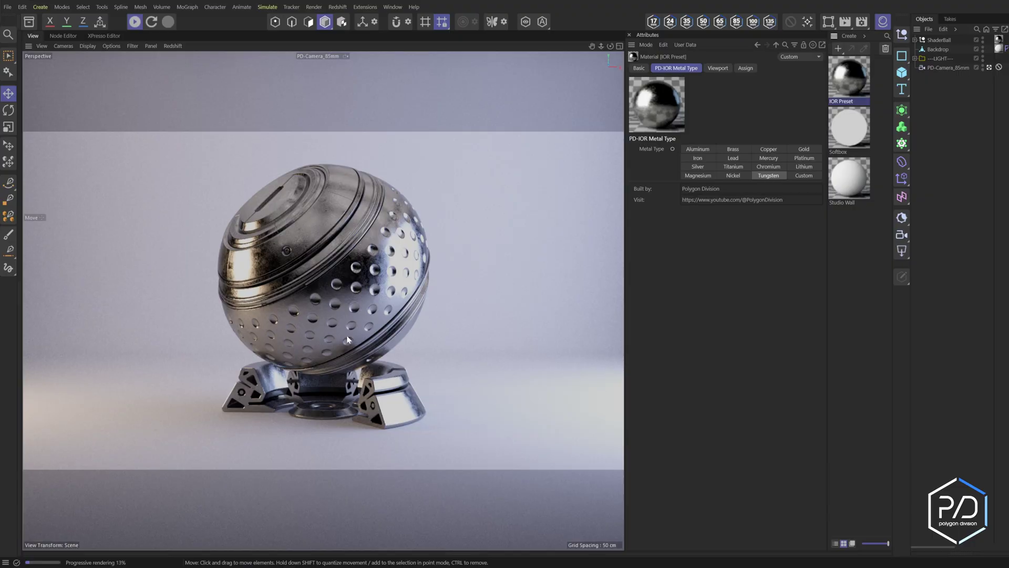
Cycle Metal Type through Brass, Copper, Gold, Platinum, Tungsten, Custom and Aluminum, ending on Nickel.
click(691, 158)
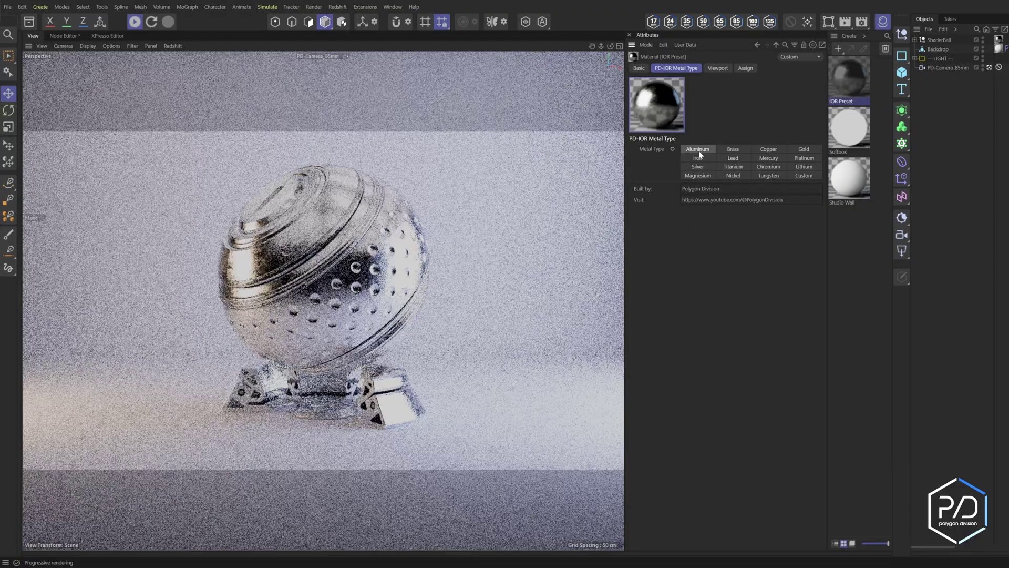
click(742, 150)
click(768, 150)
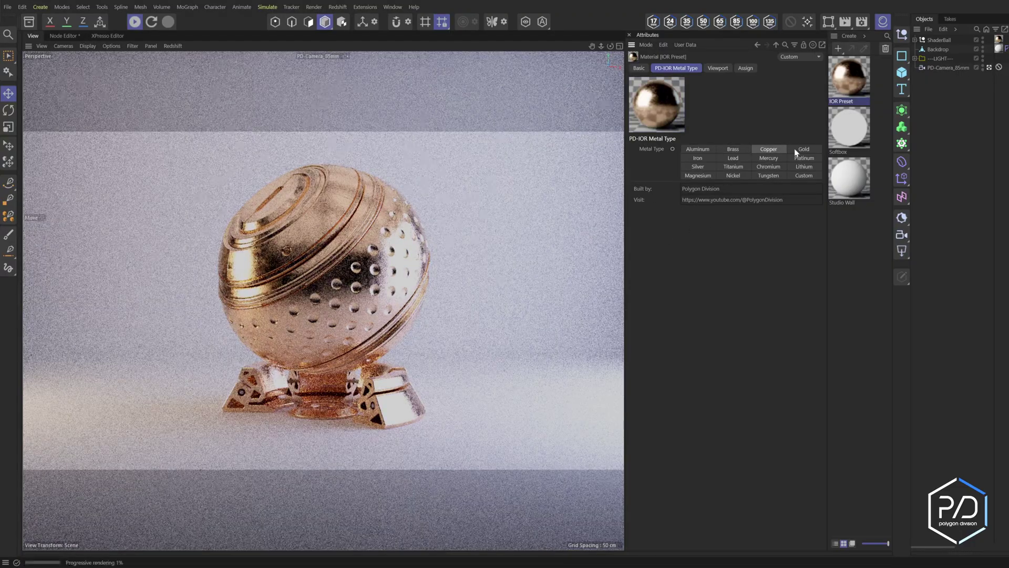
click(799, 151)
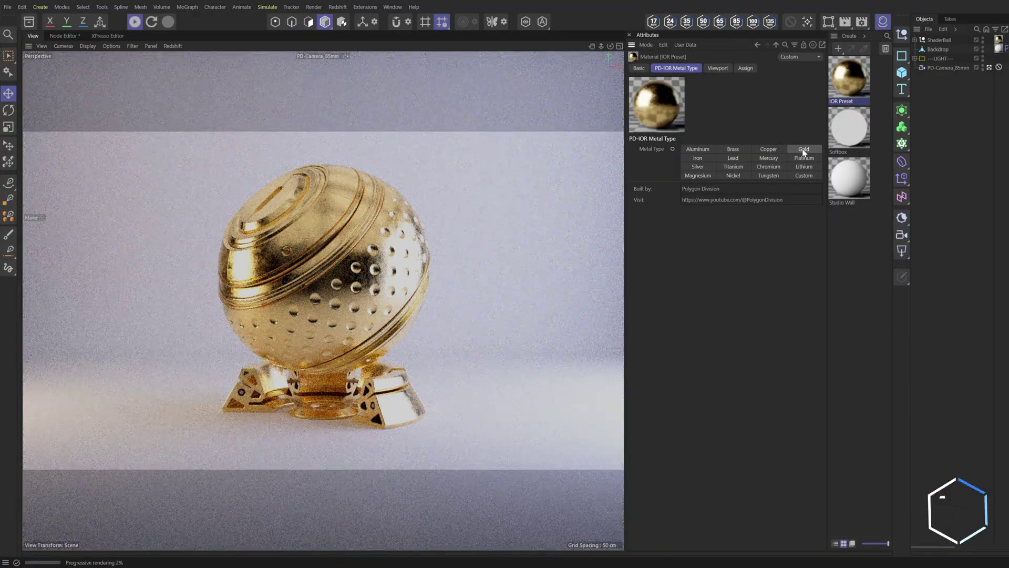
click(802, 159)
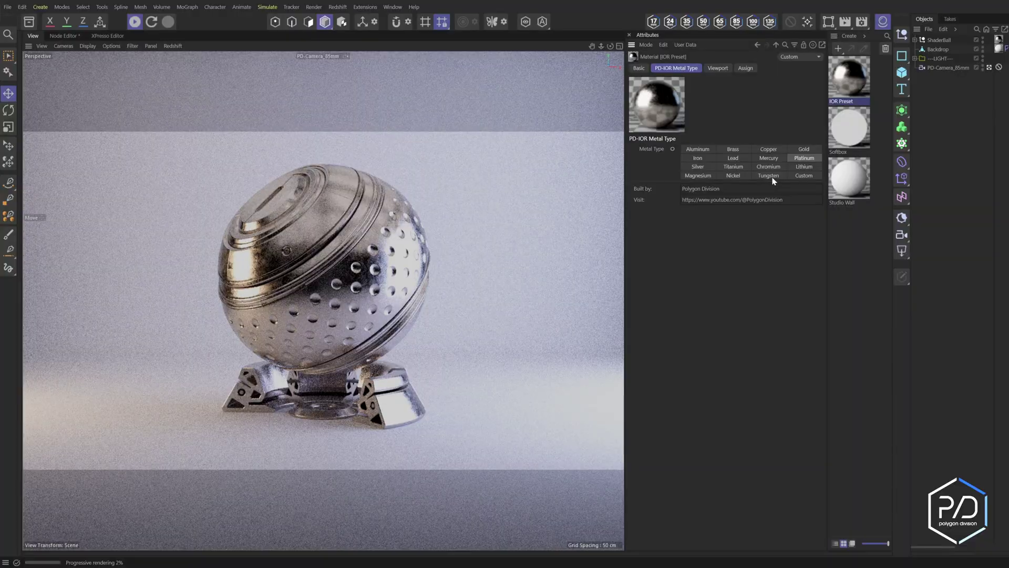
click(770, 176)
click(804, 176)
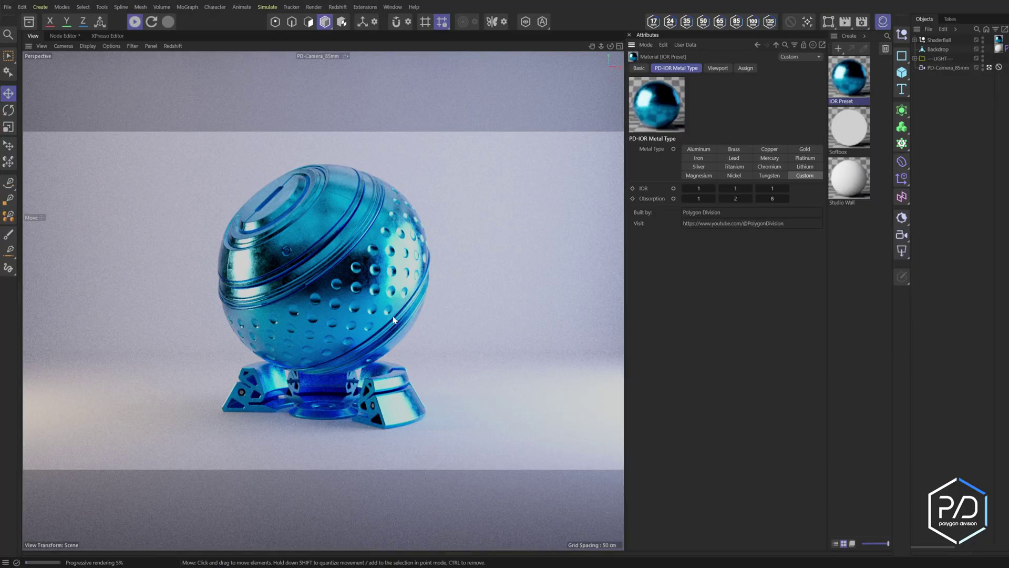
click(698, 149)
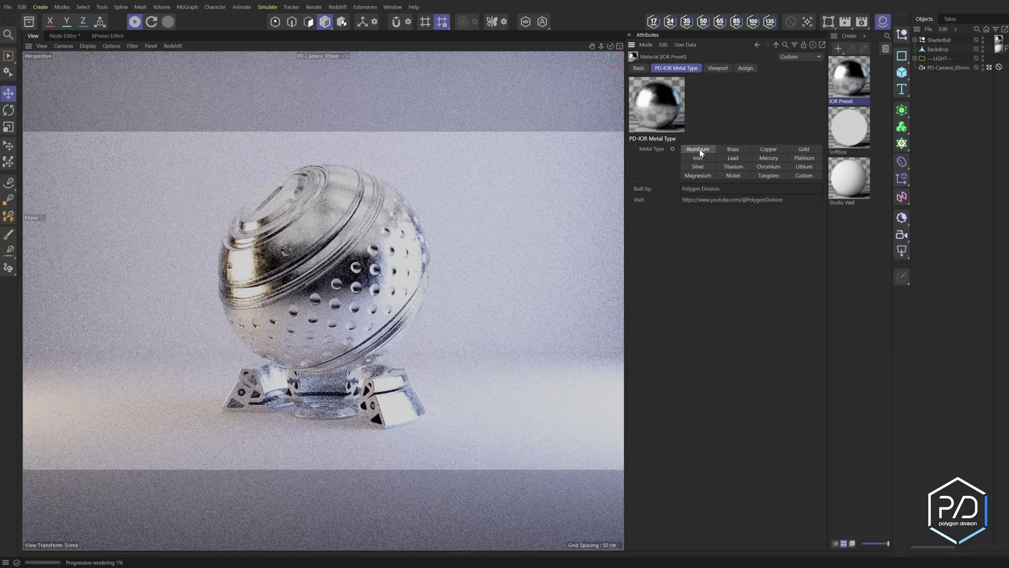
click(794, 175)
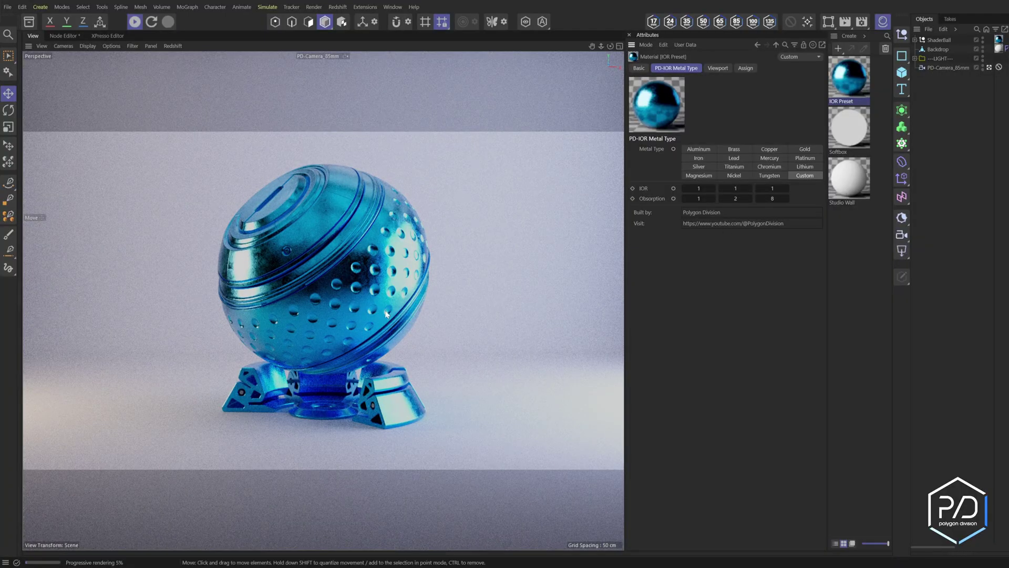
click(768, 176)
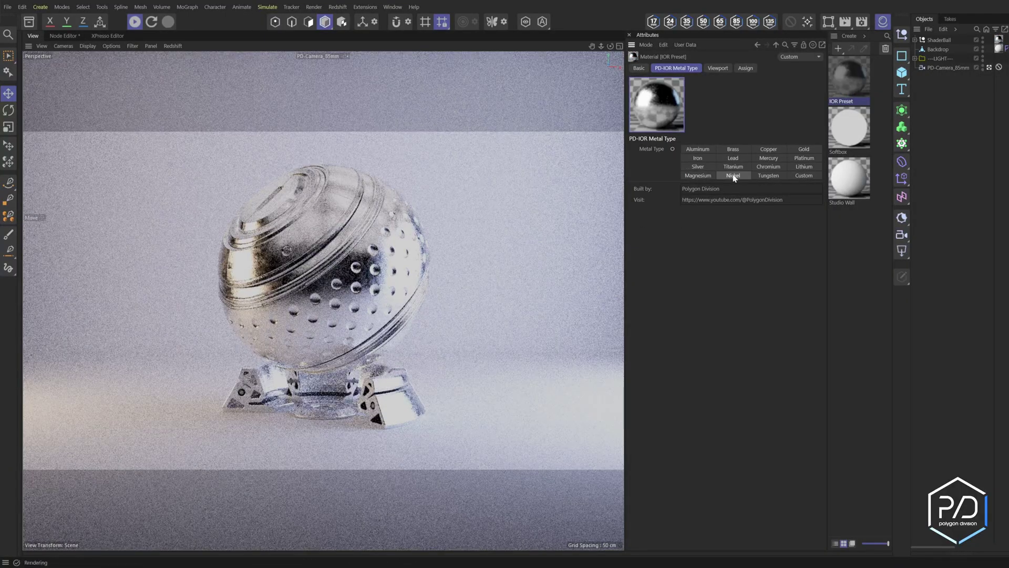